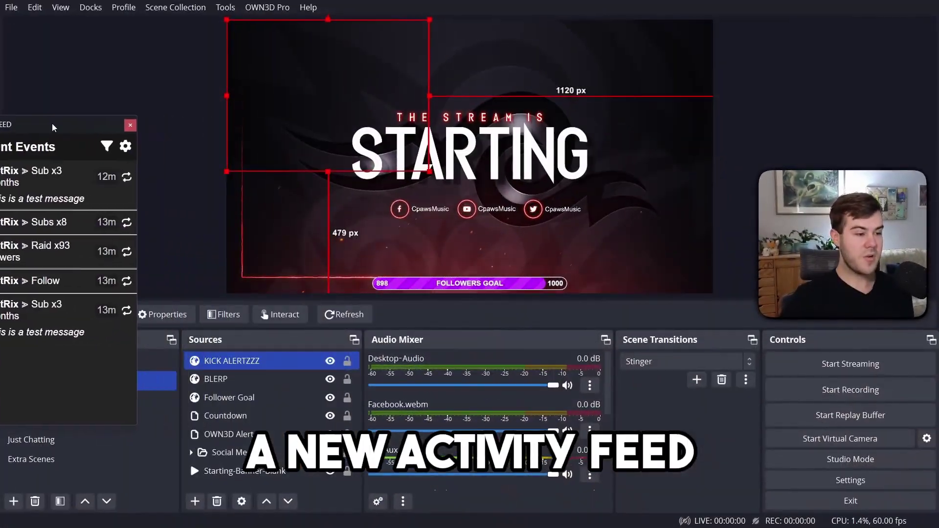
Step: Open BotRix's Profile page, which lists sign-in options for Twitch, Kick and other platforms
left_click_drag(52, 69, 29, 132)
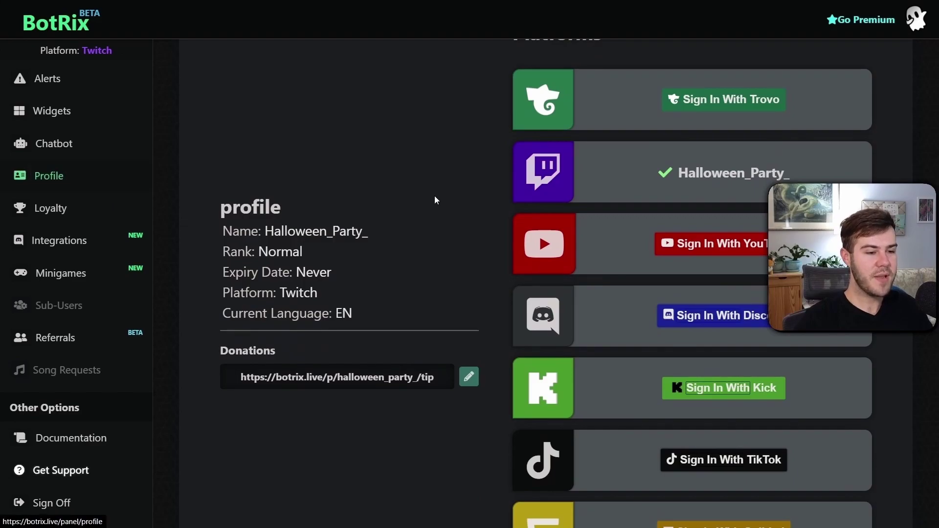
Step: Start Sign In With Kick, submit the Kick username, and continue to Kick's Channel Moderators page
scroll(474, 194, "down", 1)
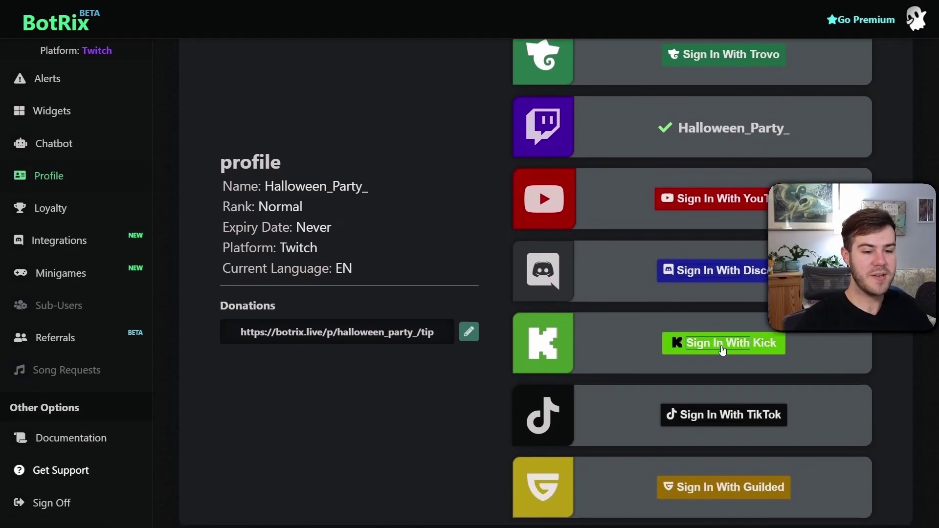
left_click(707, 349)
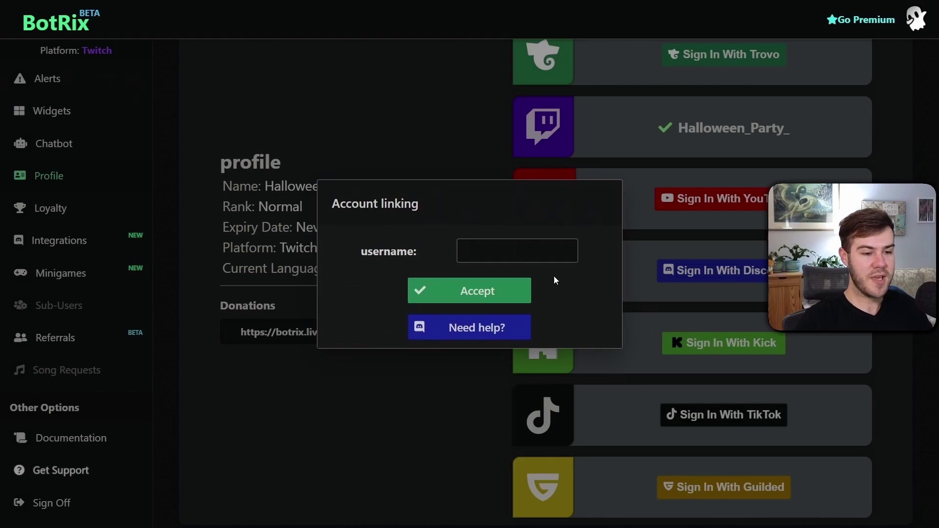
left_click(505, 256)
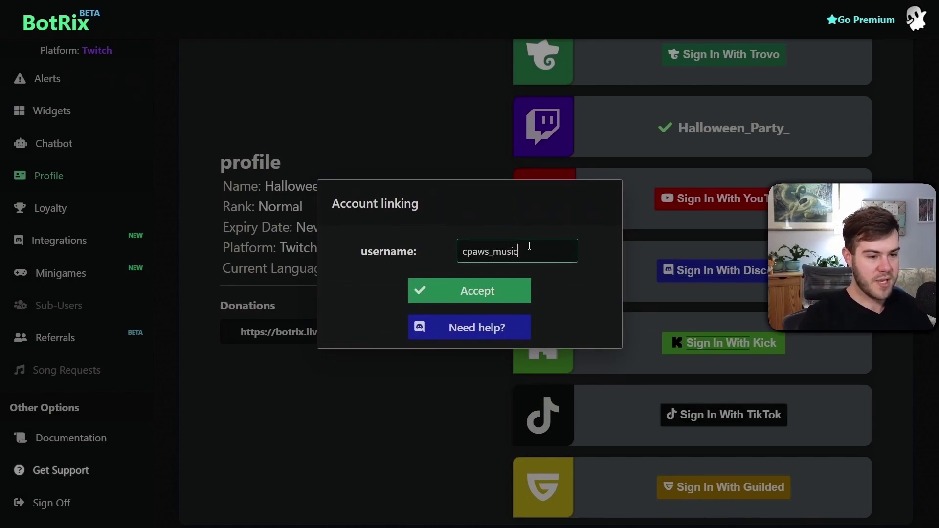
left_click(485, 289)
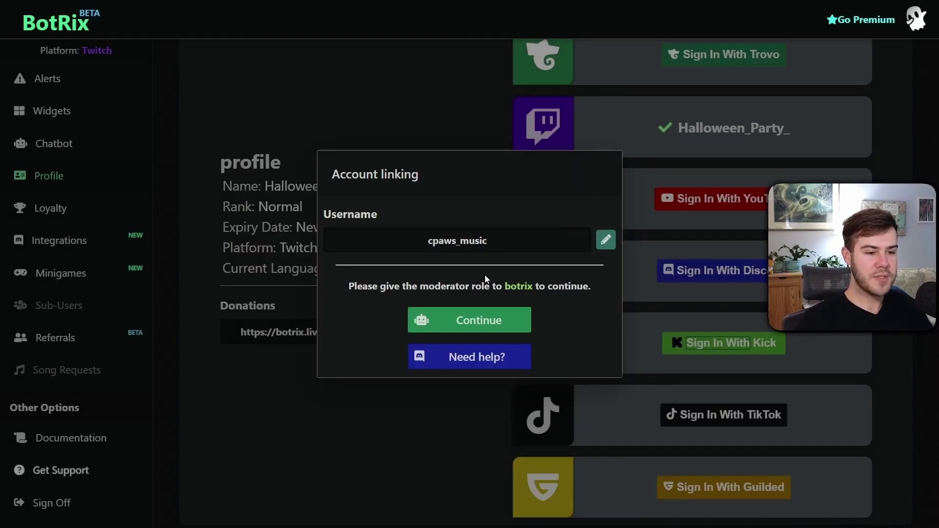
left_click(492, 319)
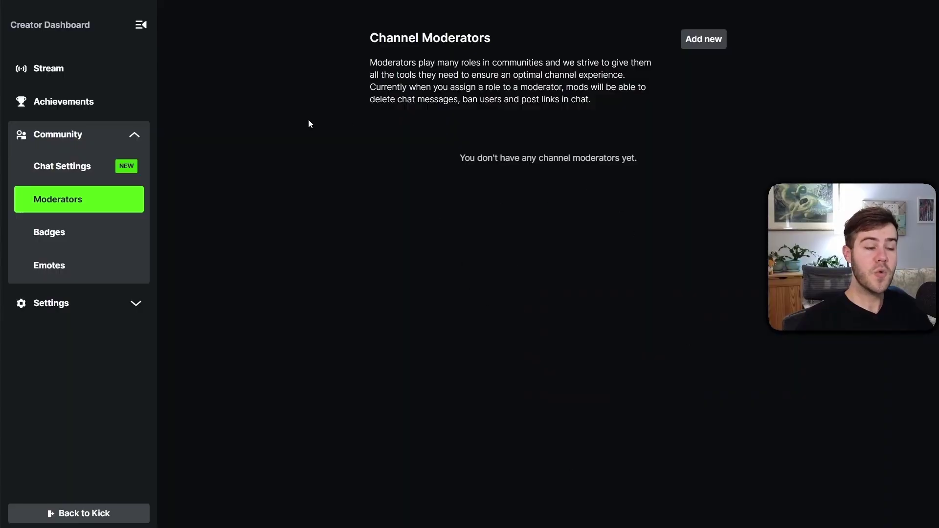
Step: Go to the Community > Moderators page in Kick's Creator Dashboard
left_click(99, 76)
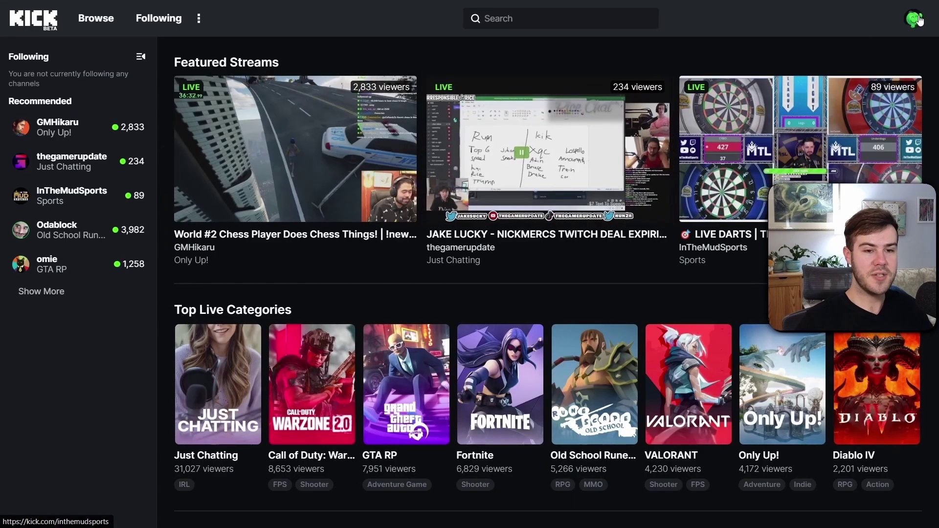
left_click(912, 19)
left_click(889, 69)
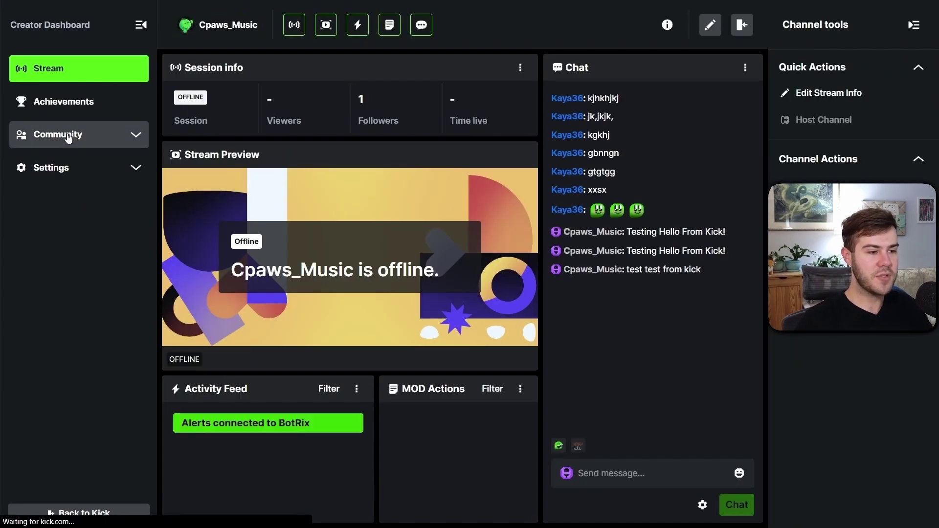
left_click(68, 137)
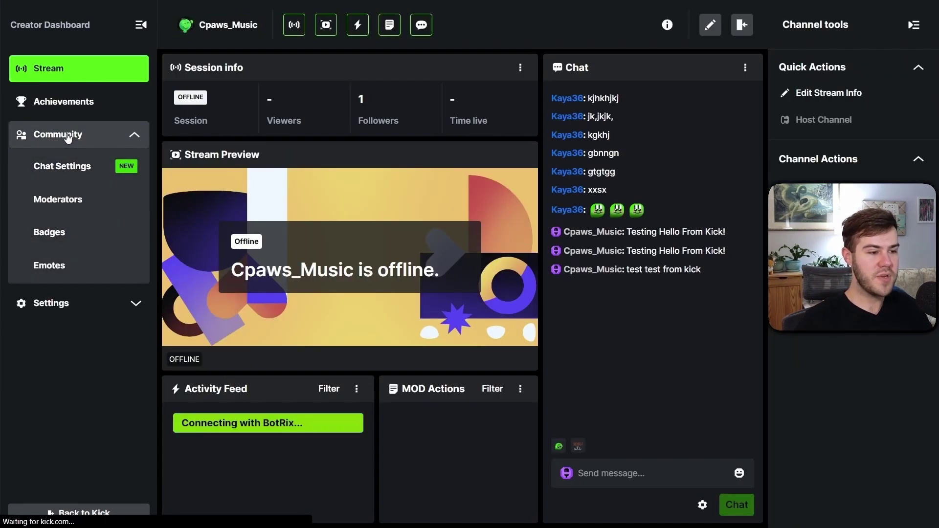
left_click(68, 206)
Step: Search for 'botrix' and add the BotRix account as a channel moderator
left_click(698, 44)
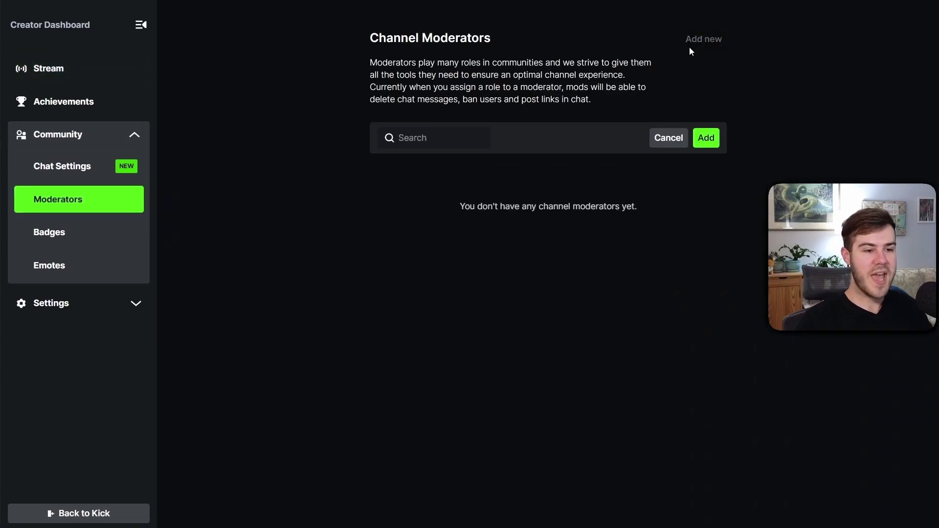
type("botrix")
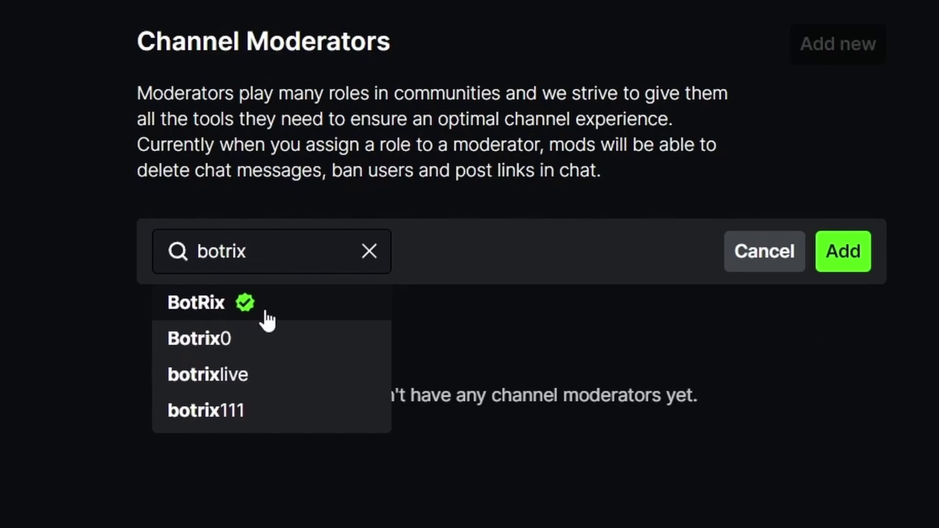
left_click(268, 320)
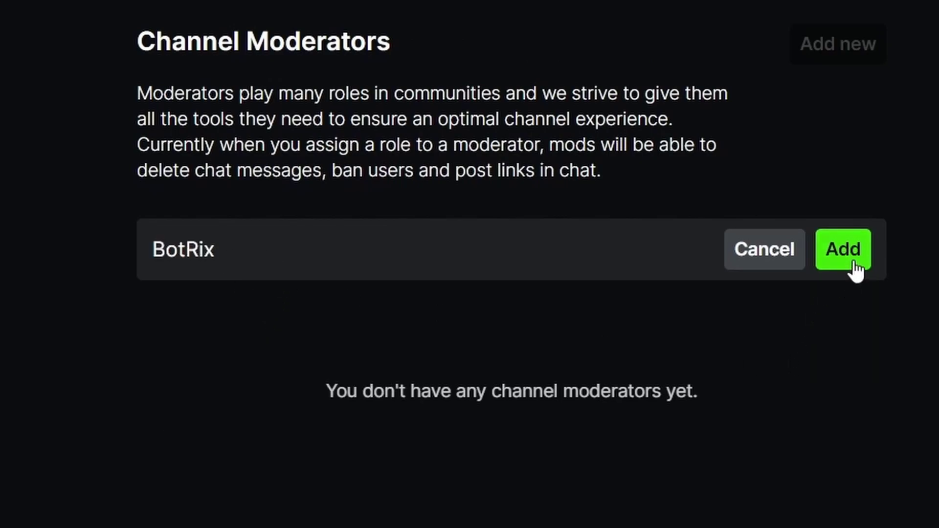
left_click(843, 249)
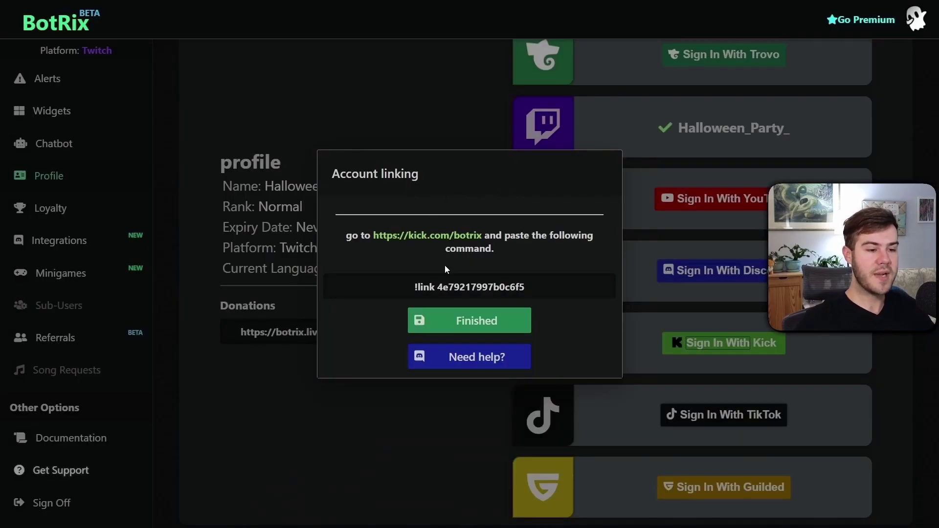
Step: Copy the !link command and open the kick.com/botrix chat room
left_click_drag(410, 291, 542, 291)
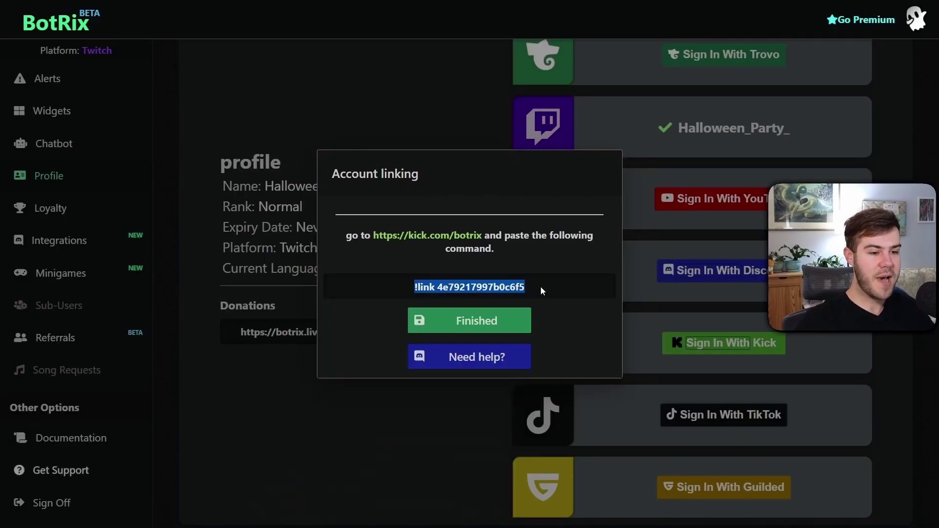
right_click(472, 286)
left_click(496, 295)
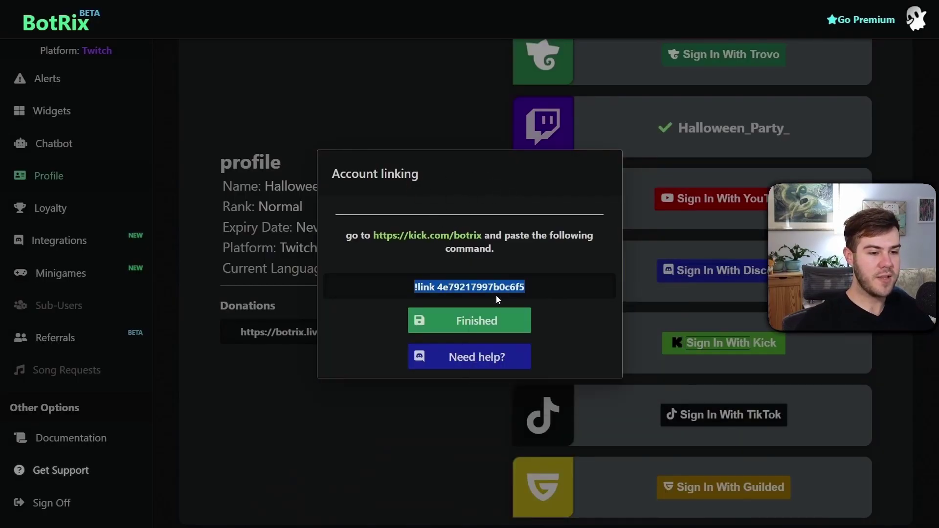
left_click(436, 240)
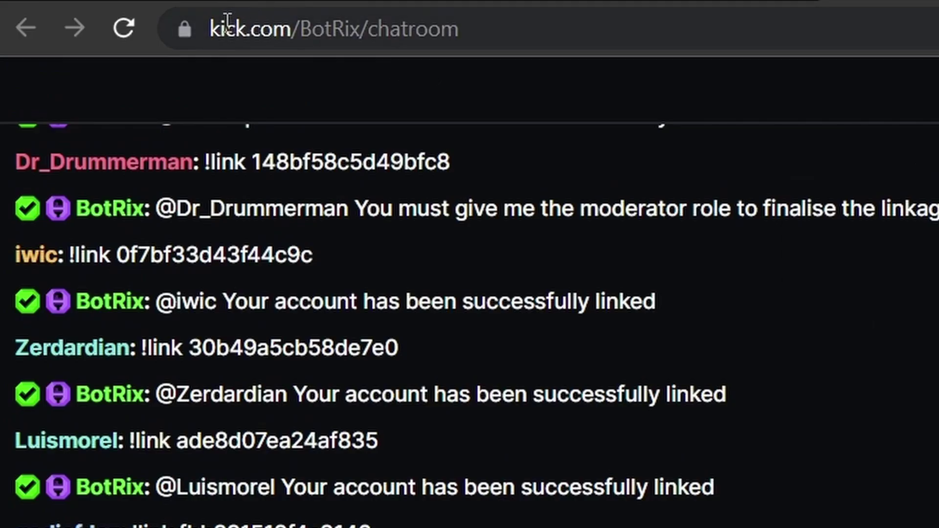
Step: Paste the copied !link command into the BotRix chat and send it
left_click(228, 22)
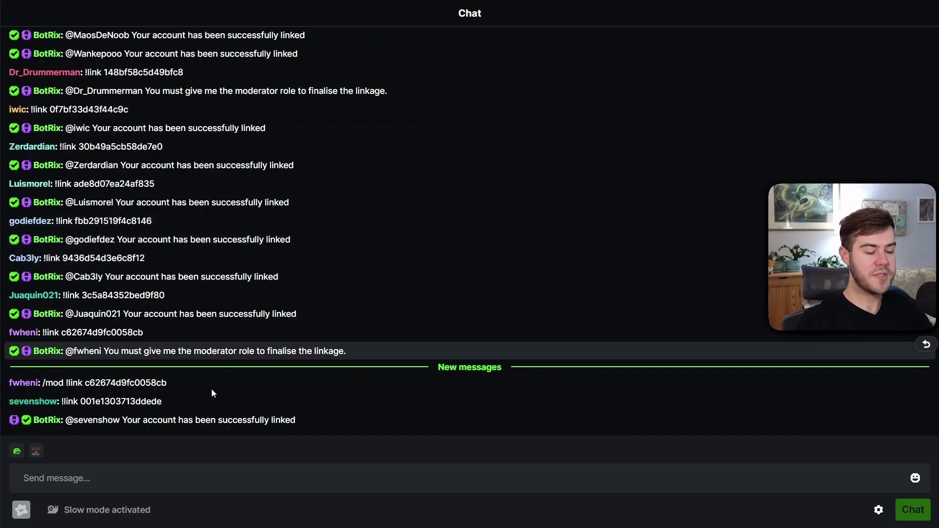
left_click(138, 480)
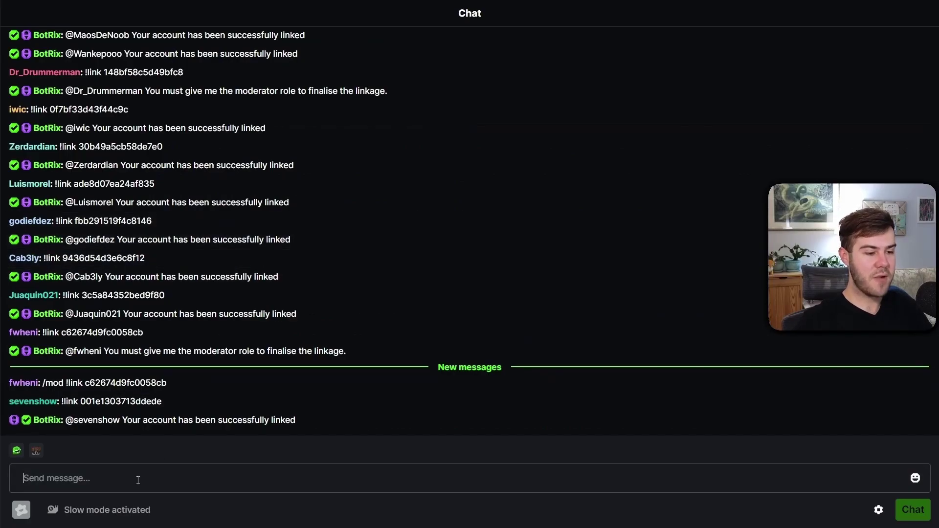
right_click(98, 481)
left_click(146, 362)
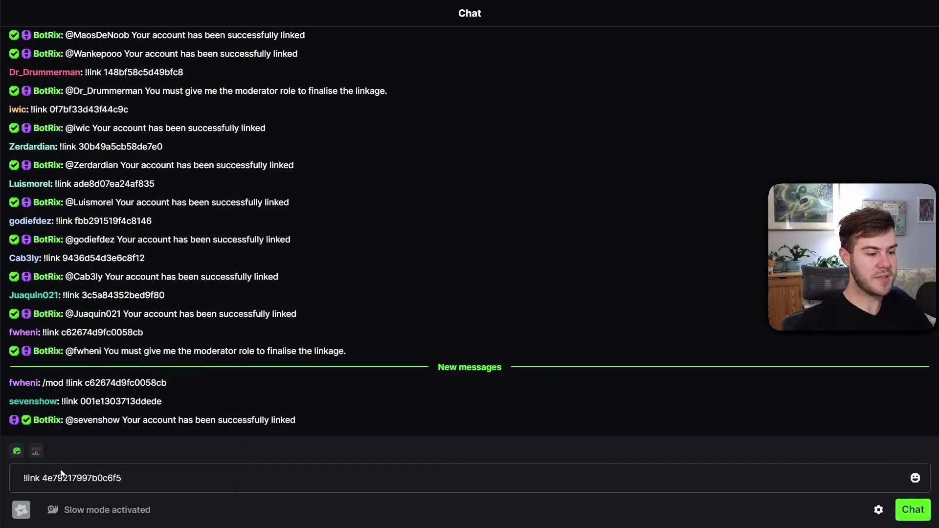
left_click(911, 510)
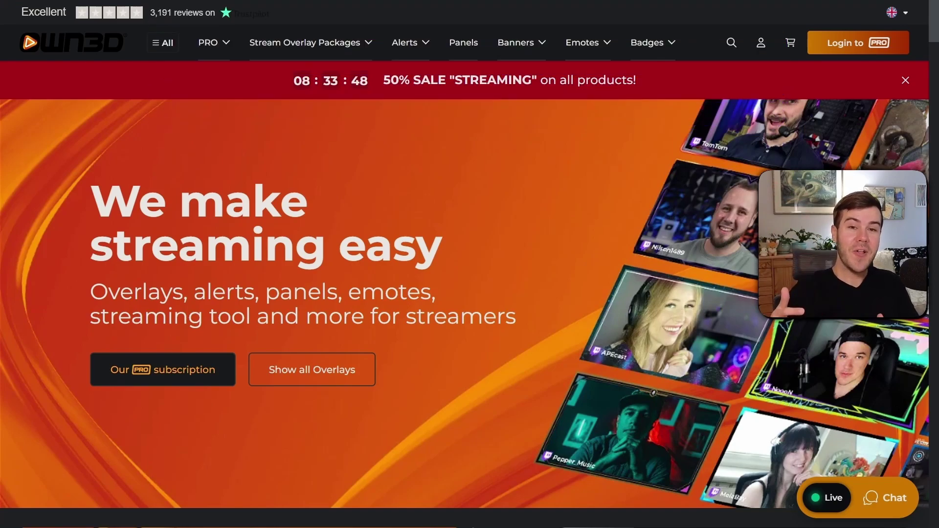
Step: Browse OWN3D's Kick overlays and play the Enchanted Stream Overlay preview video full screen
scroll(528, 142, "down", 15)
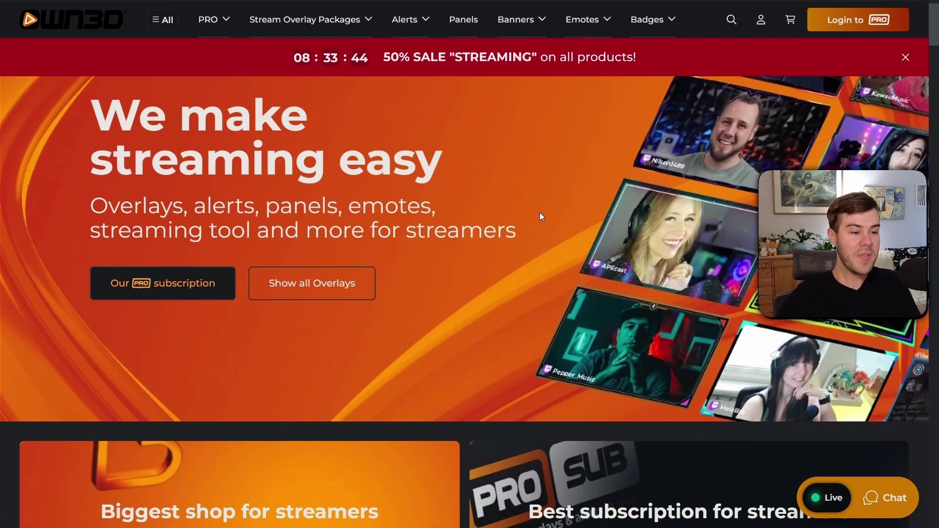
scroll(472, 170, "down", 2)
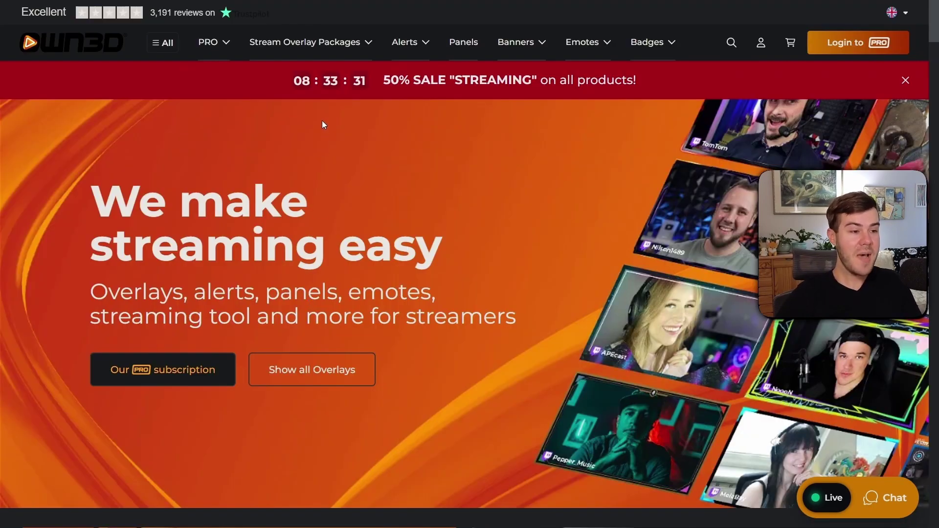
mouse_move(309, 42)
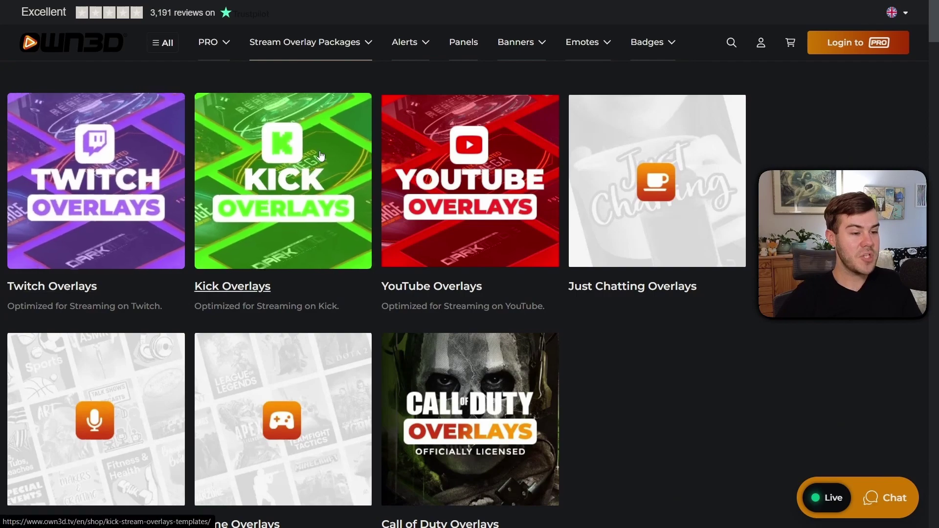
left_click(304, 191)
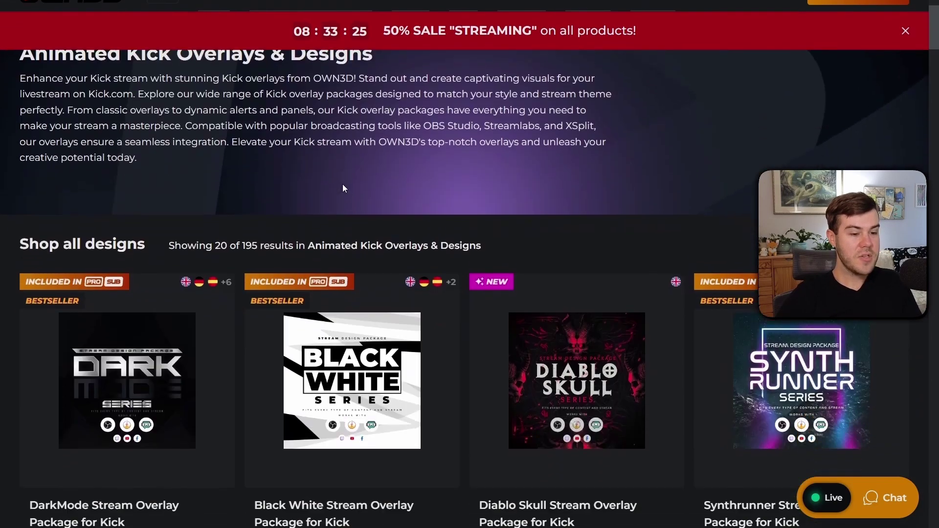
scroll(402, 117, "down", 10)
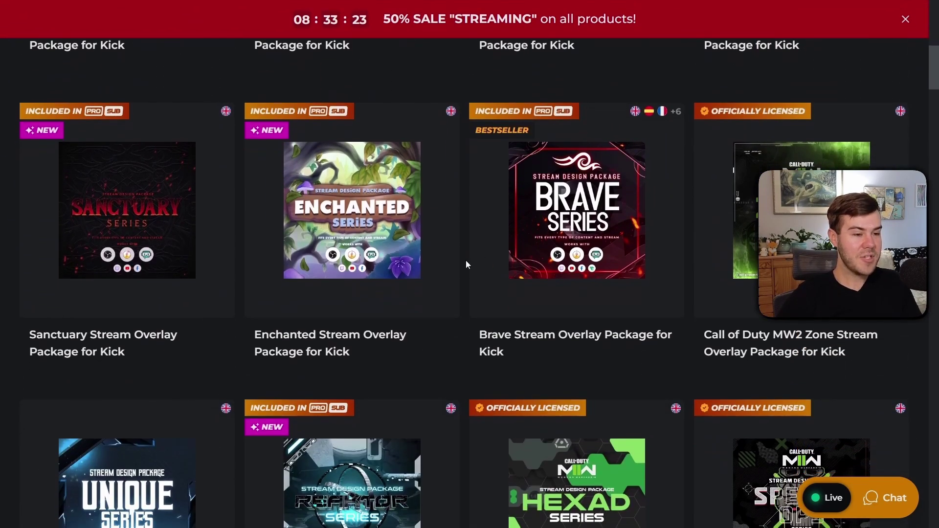
left_click(380, 226)
left_click(57, 254)
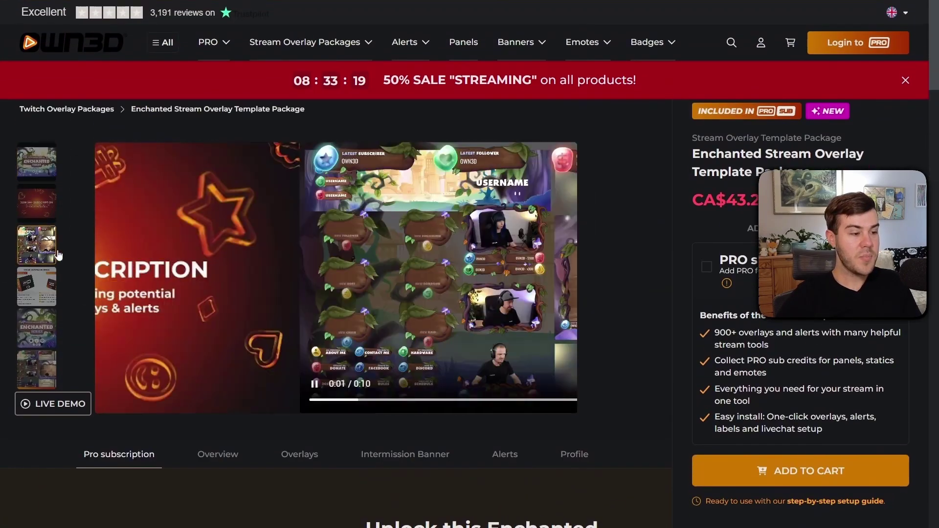
left_click(538, 384)
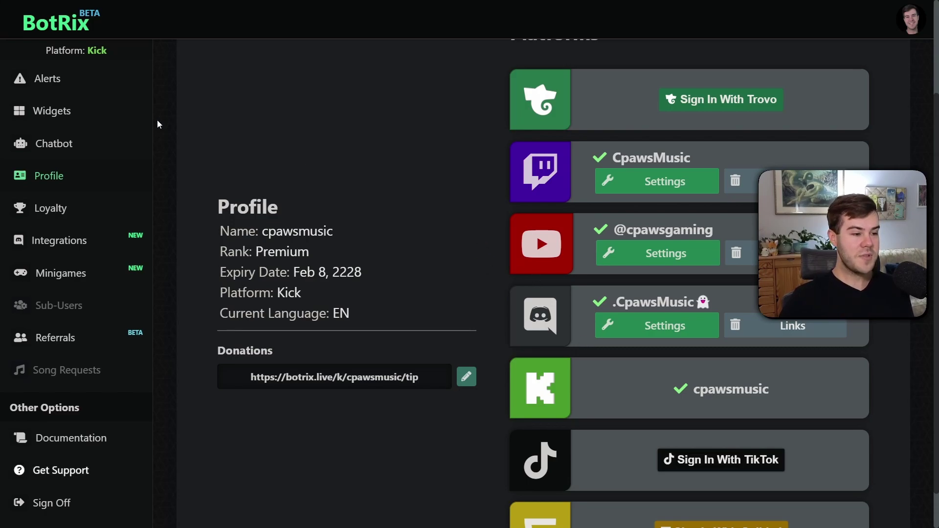
Step: Open the Activity feed card from the BotRix Widgets gallery
left_click(115, 118)
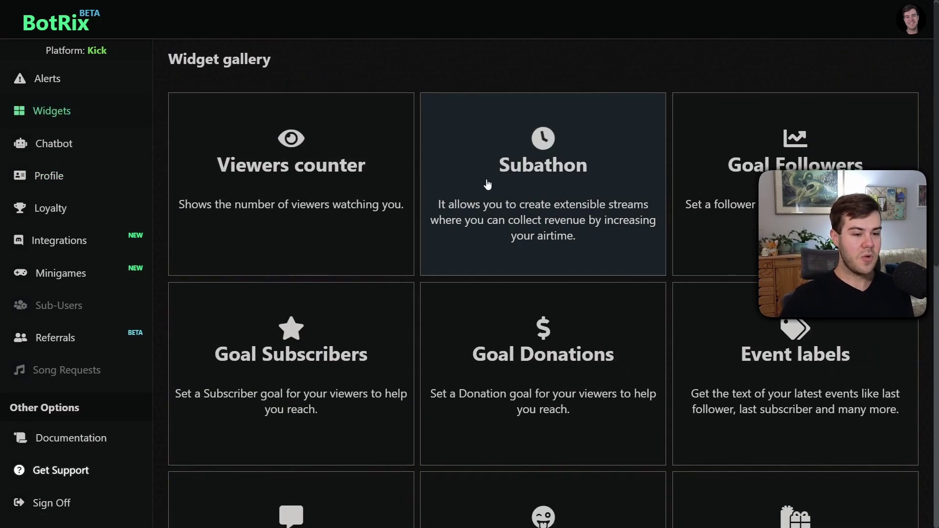
scroll(488, 184, "down", 9)
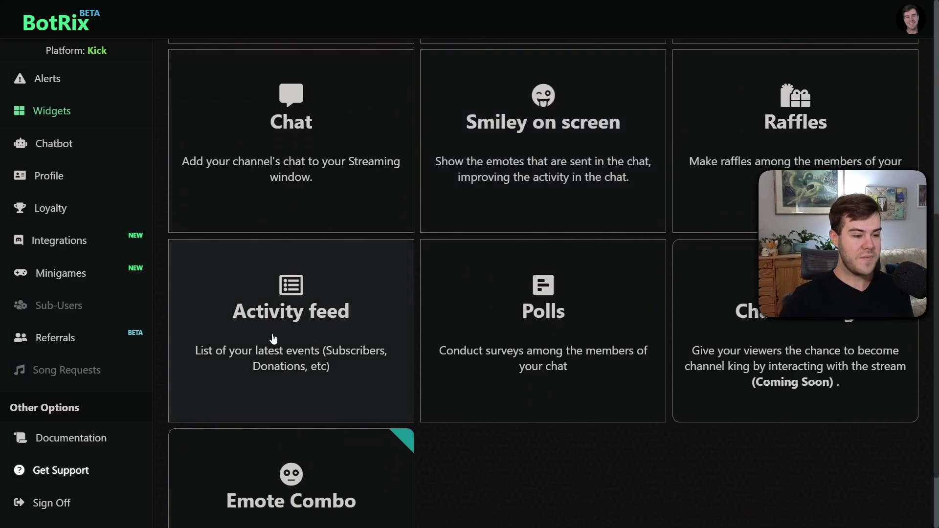
left_click(294, 330)
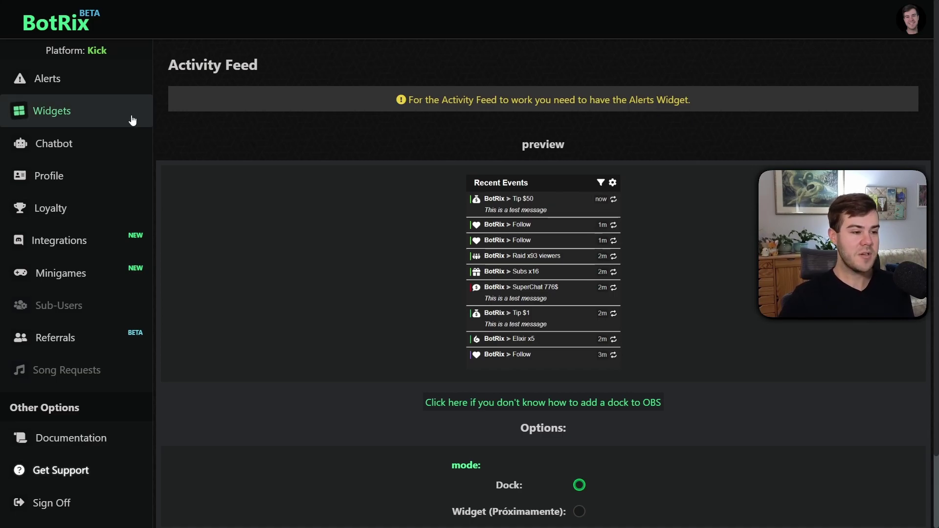
Step: Copy the widget URL from BotRix's Alerts page
left_click(85, 87)
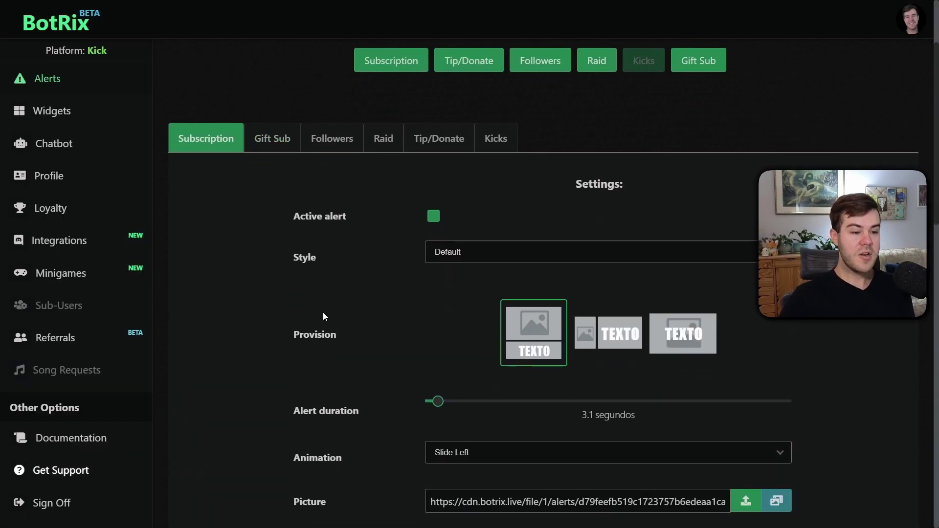
scroll(375, 222, "up", 3)
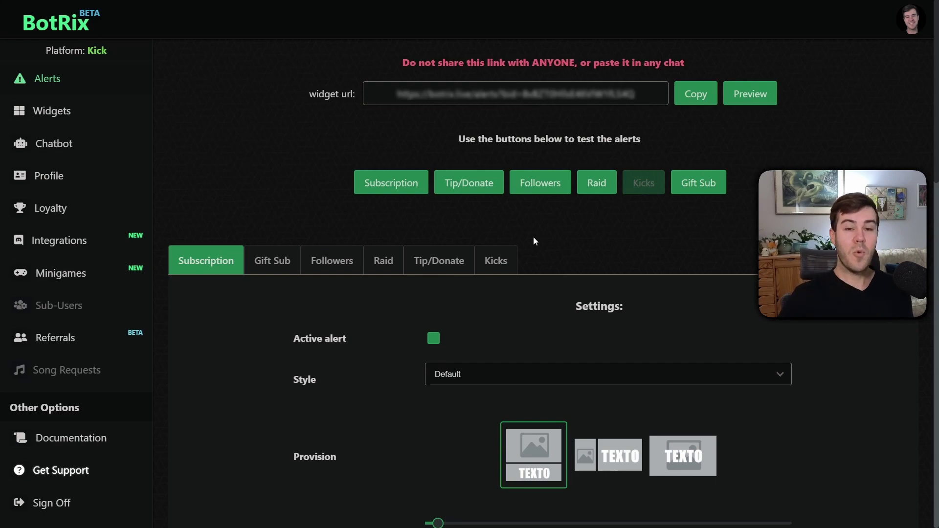
scroll(402, 228, "down", 3)
scroll(363, 246, "up", 3)
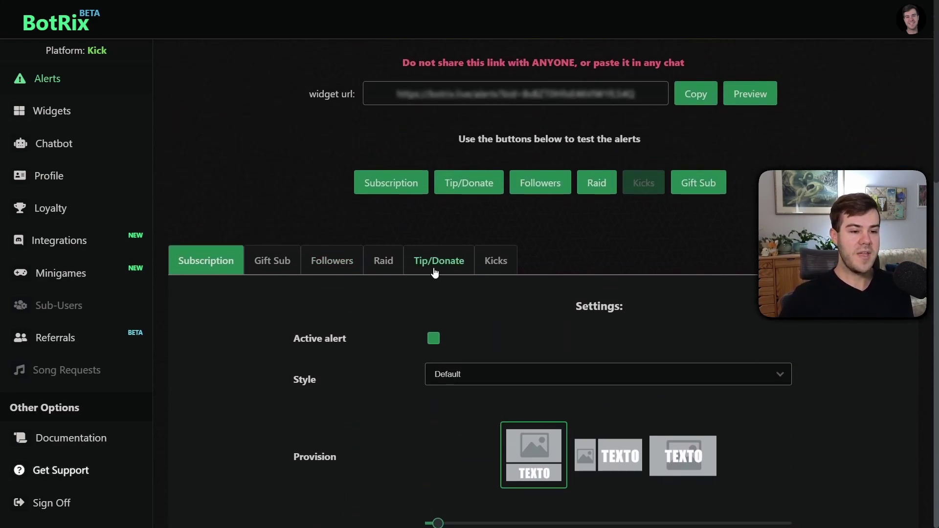
left_click(705, 100)
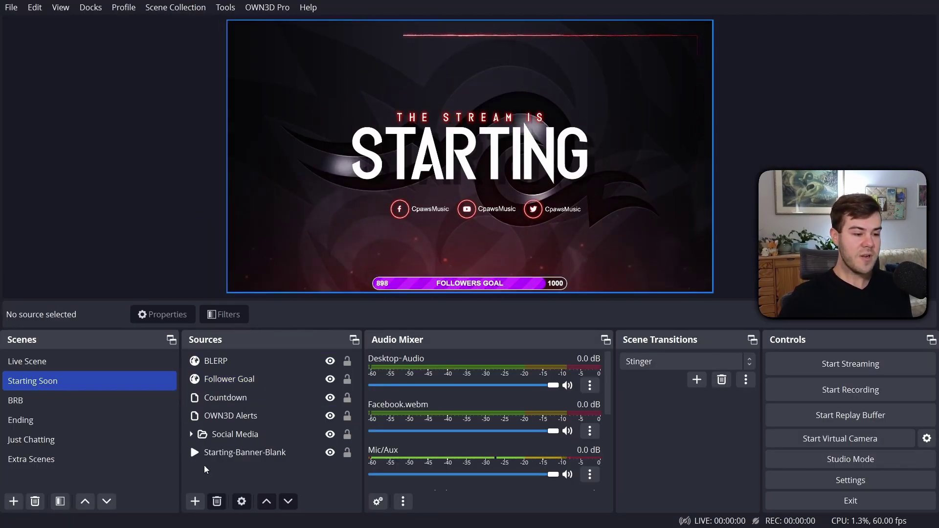
Step: Add a Browser source named 'KICK ALERTZZZ' to the Starting Soon scene
left_click(195, 502)
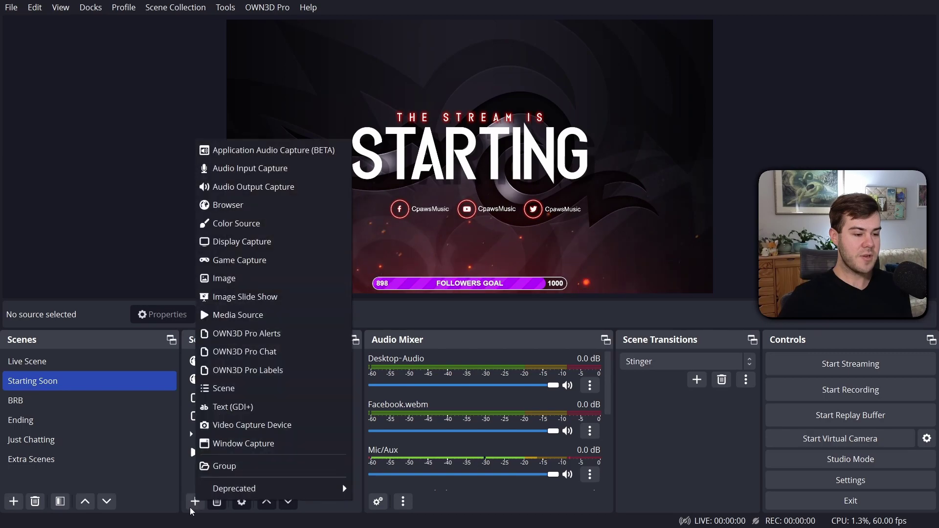
left_click(228, 205)
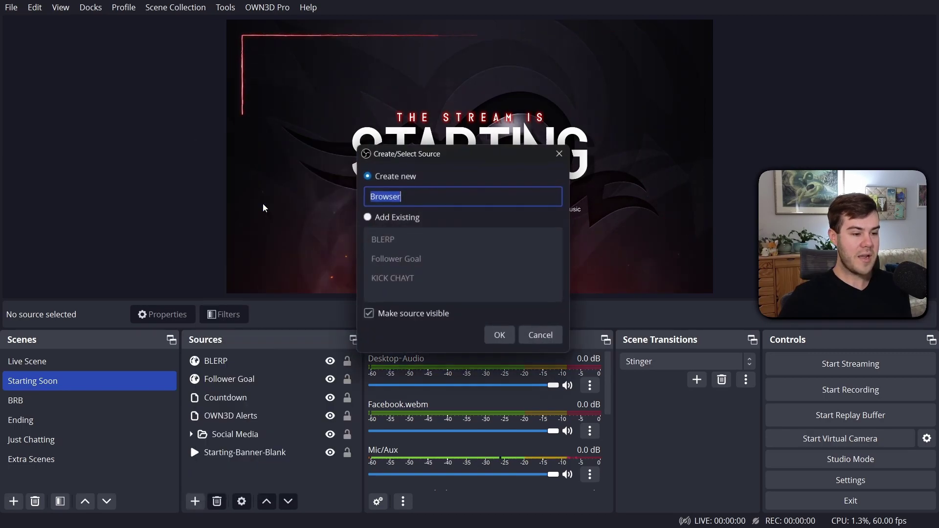
type("KICK ALERTZZZ")
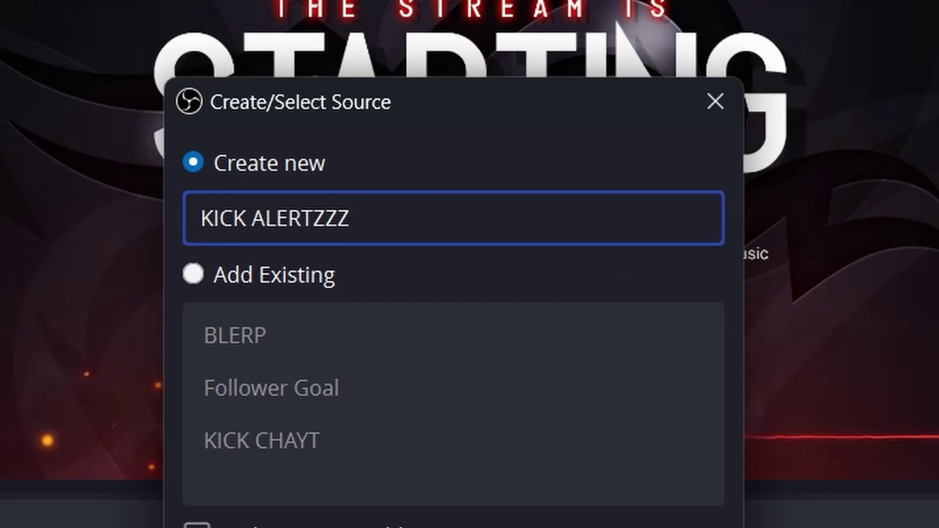
left_click(499, 336)
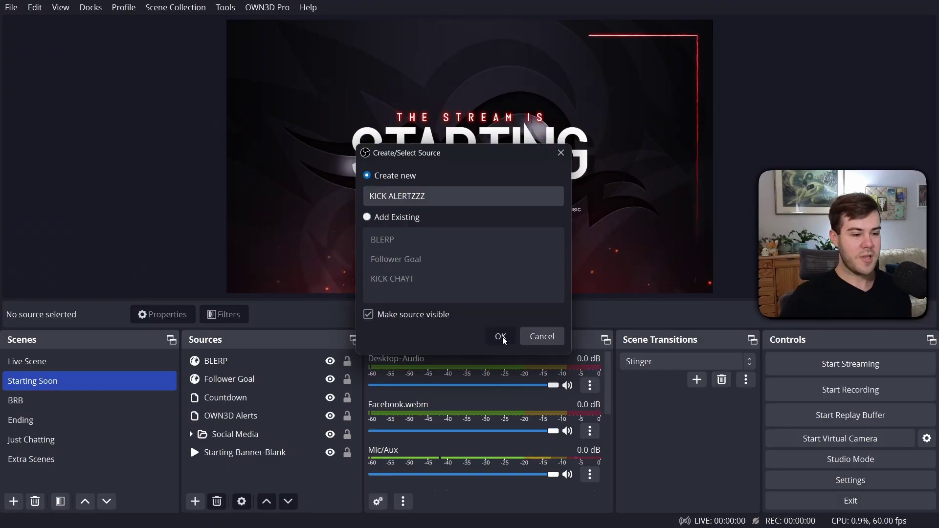
Step: Replace its URL with the pasted BotRix alerts link and resize it on the canvas
triple_click(432, 280)
key("ctrl+v")
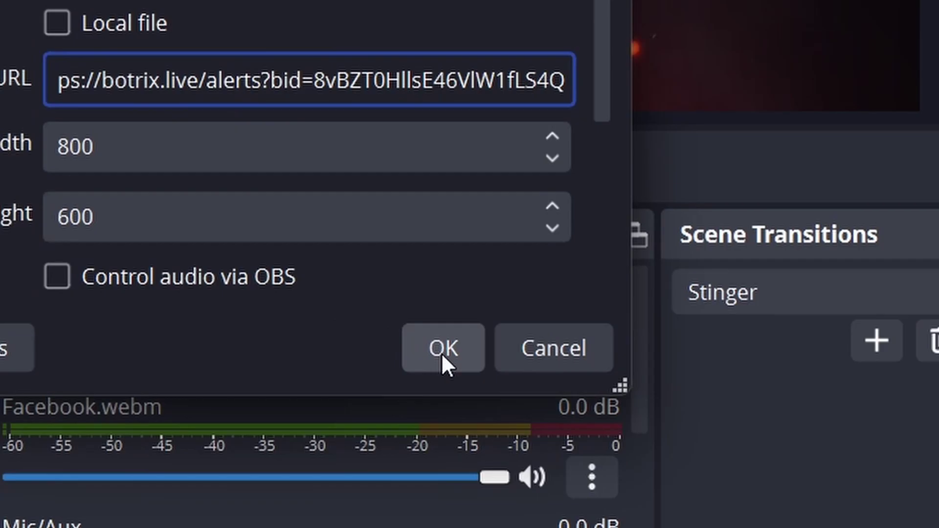
left_click(580, 501)
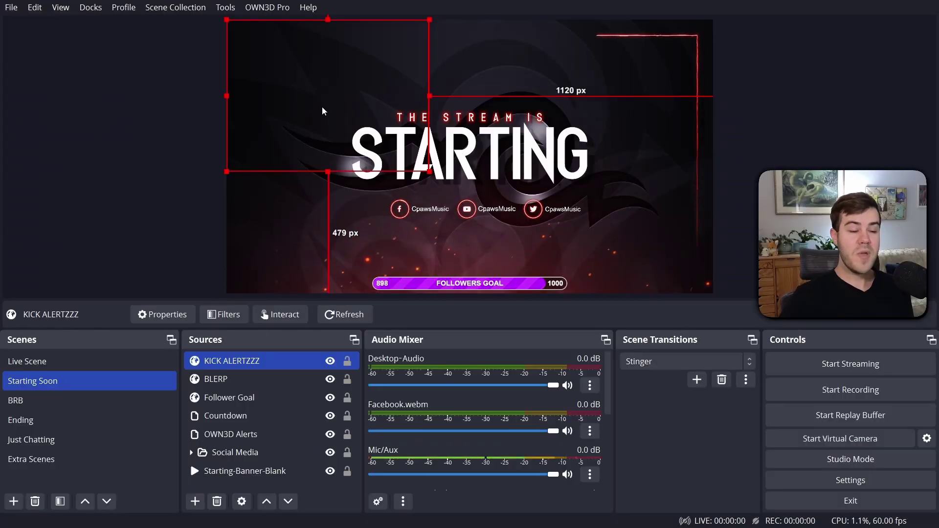
mouse_move(321, 105)
left_mouse_down()
mouse_move(360, 125)
mouse_move(326, 116)
mouse_move(325, 105)
left_mouse_up()
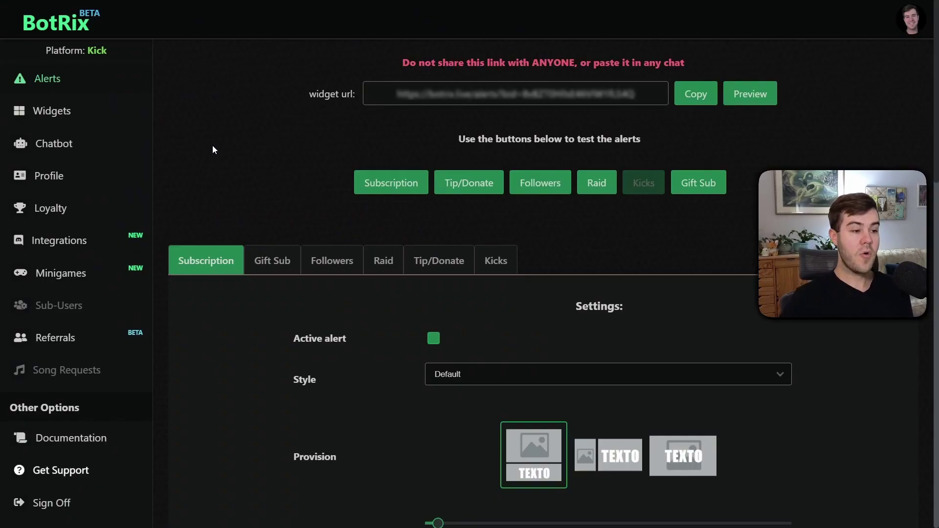
Step: Copy the Dock-mode Activity feed widget URL from BotRix's Widgets section
left_click(90, 124)
scroll(367, 257, "down", 5)
scroll(369, 260, "down", 4)
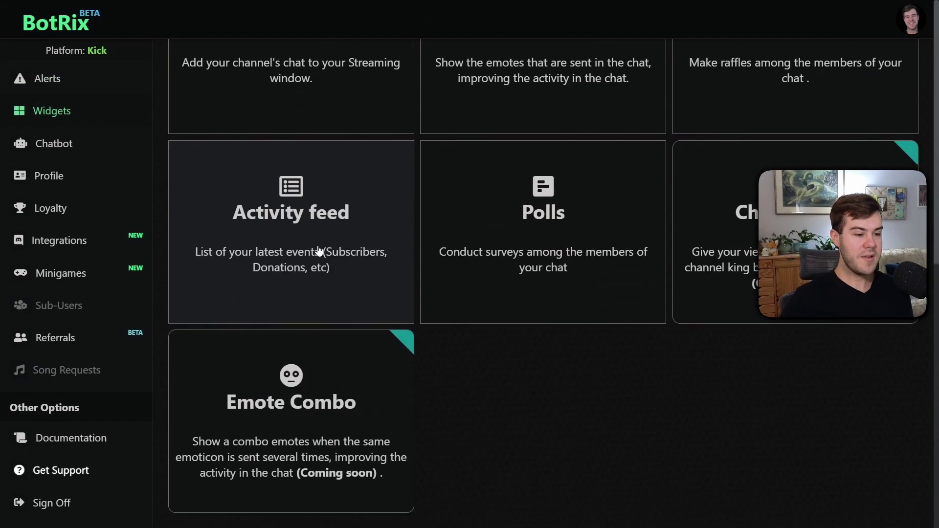
left_click(337, 231)
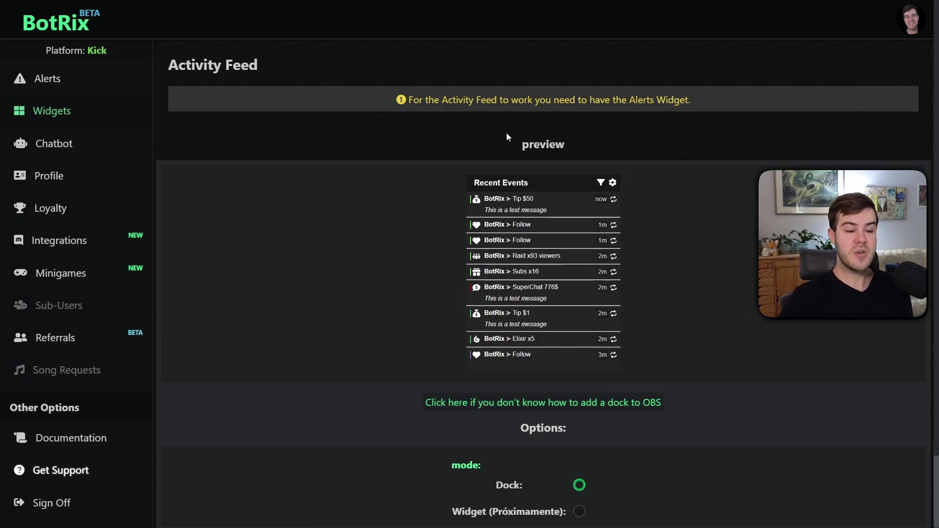
scroll(458, 147, "down", 2)
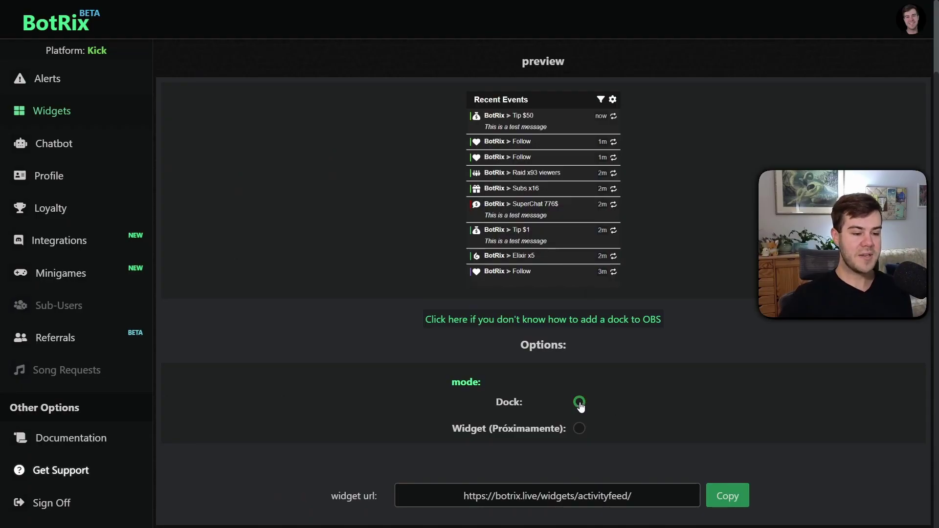
left_click(728, 499)
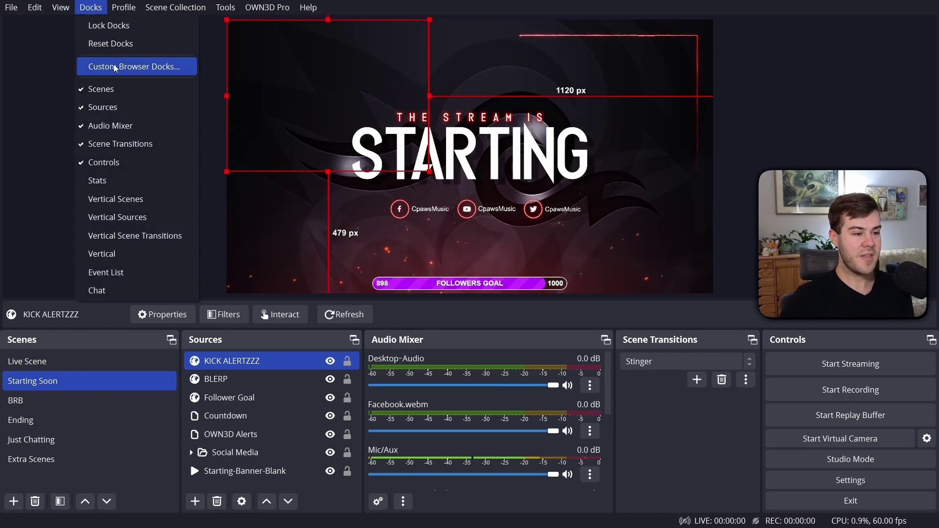
Step: Add a custom browser dock named 'ACTIVITY FEED' with the pasted BotRix widget URL
left_click(146, 67)
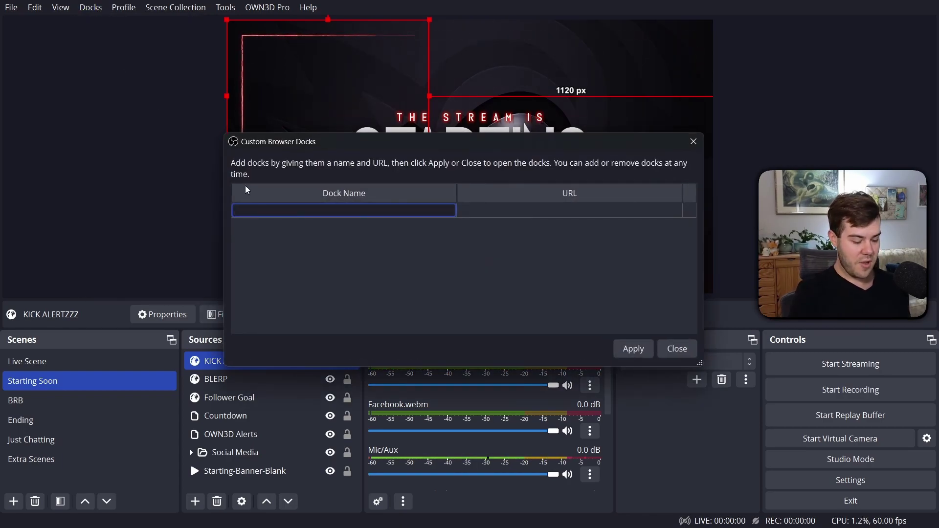
type("ACIT")
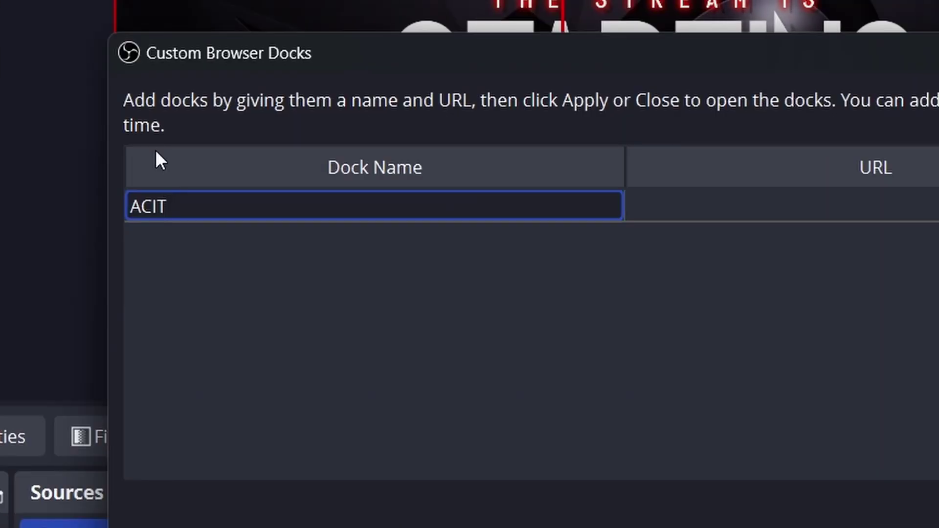
key("BackSpace")
key("BackSpace")
type("TIVITY FEED")
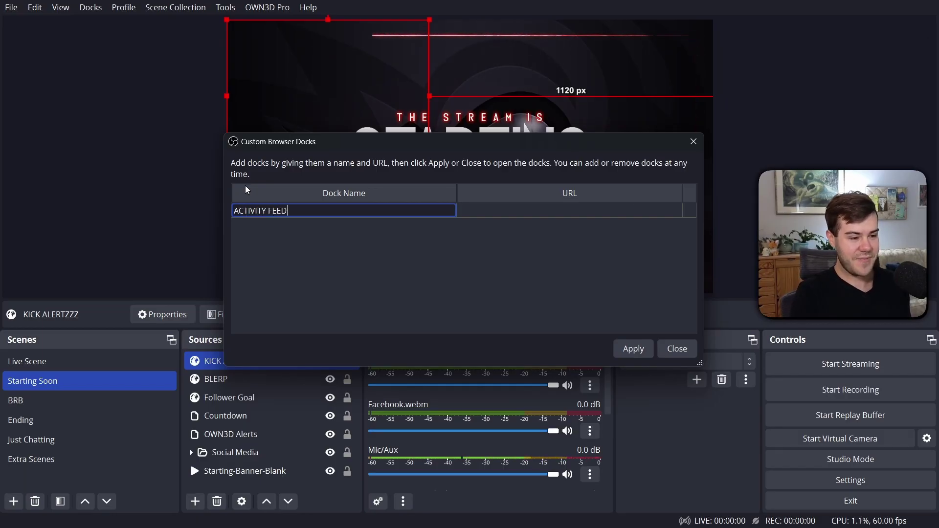
left_click(512, 205)
key("ctrl+v")
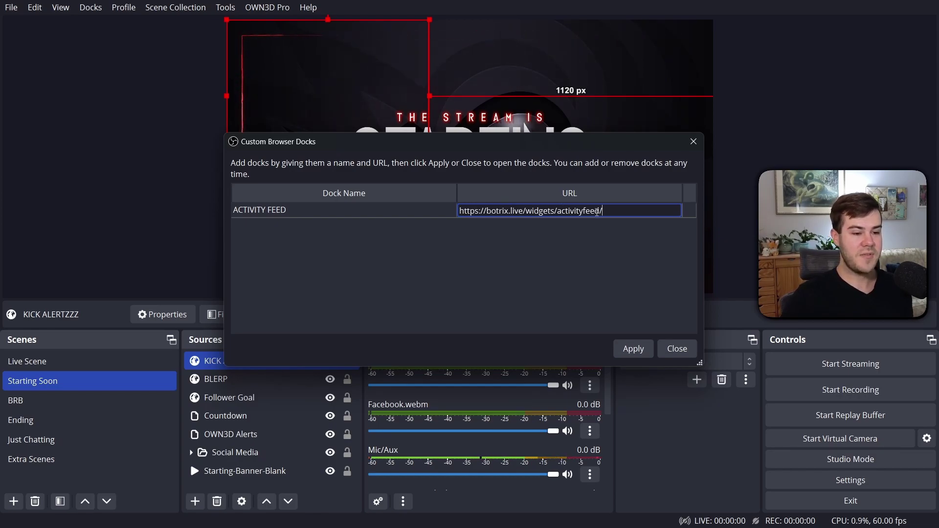
left_click(633, 348)
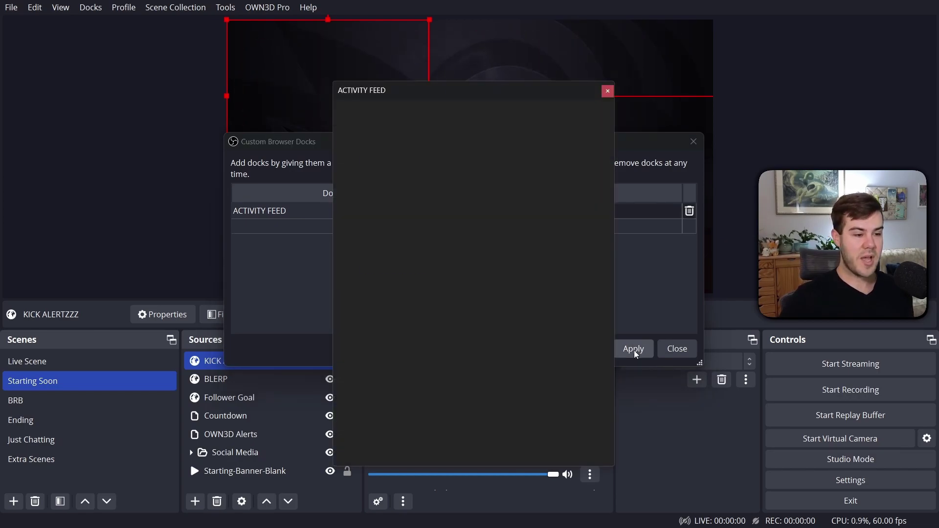
Step: Dock the Activity Feed panel at the left edge beside the scene preview
left_click_drag(447, 95, 419, 101)
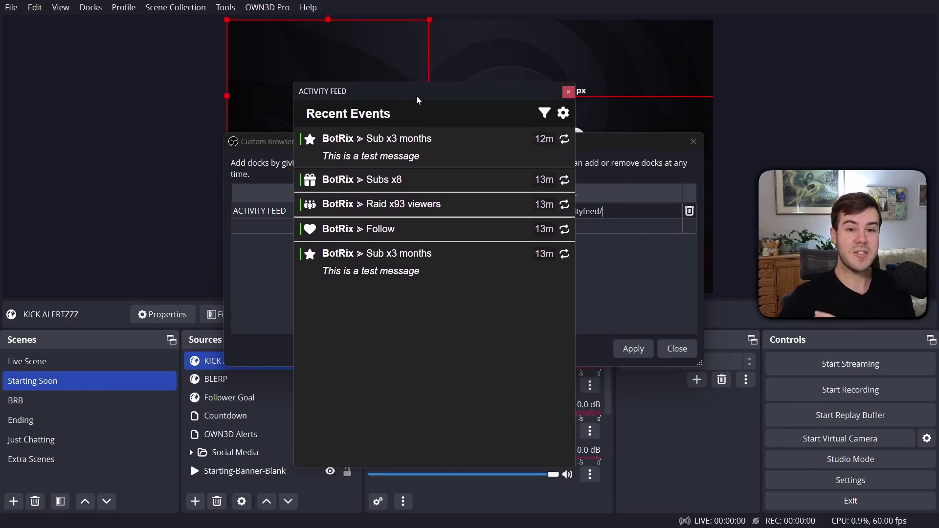
left_click_drag(418, 100, 12, 115)
left_click(677, 349)
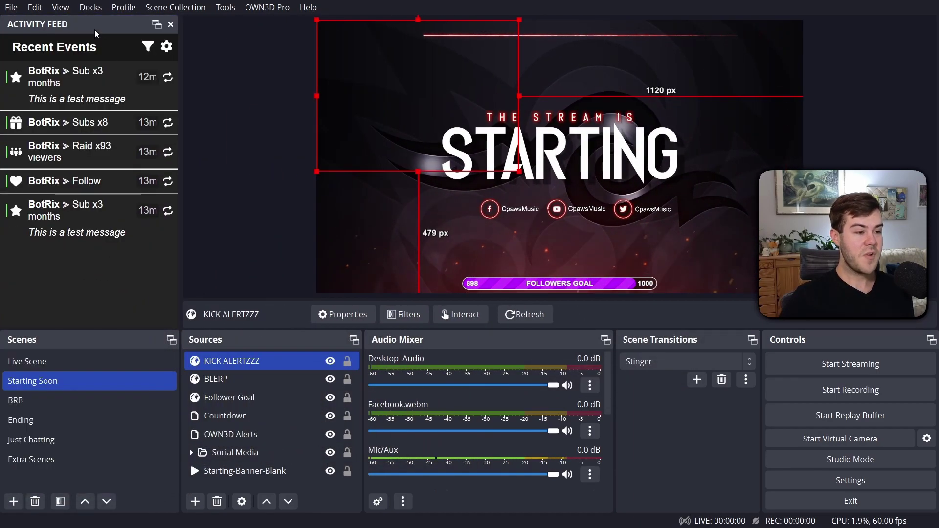
left_click_drag(96, 33, 153, 103)
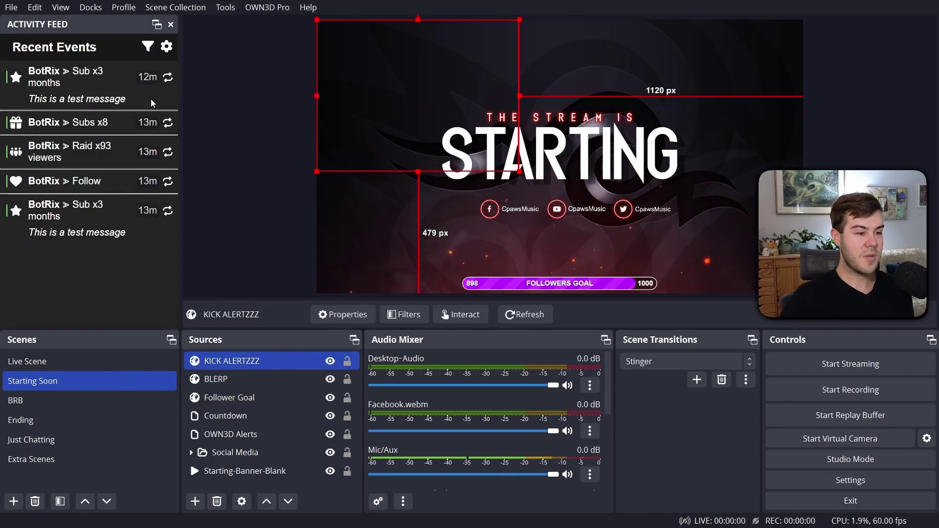
left_click_drag(114, 24, 98, 178)
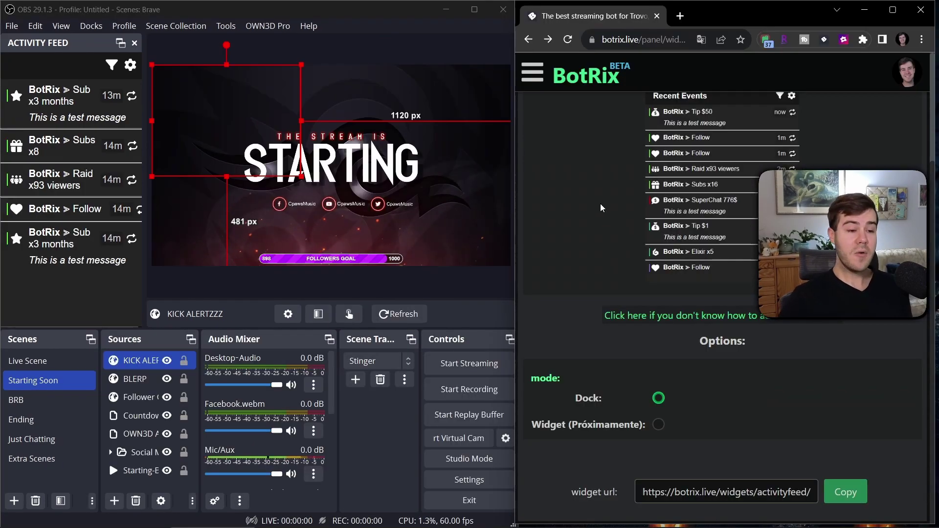
Step: From the BotRix Alerts page, send two test subscription alerts to OBS
left_click(534, 76)
left_click(574, 138)
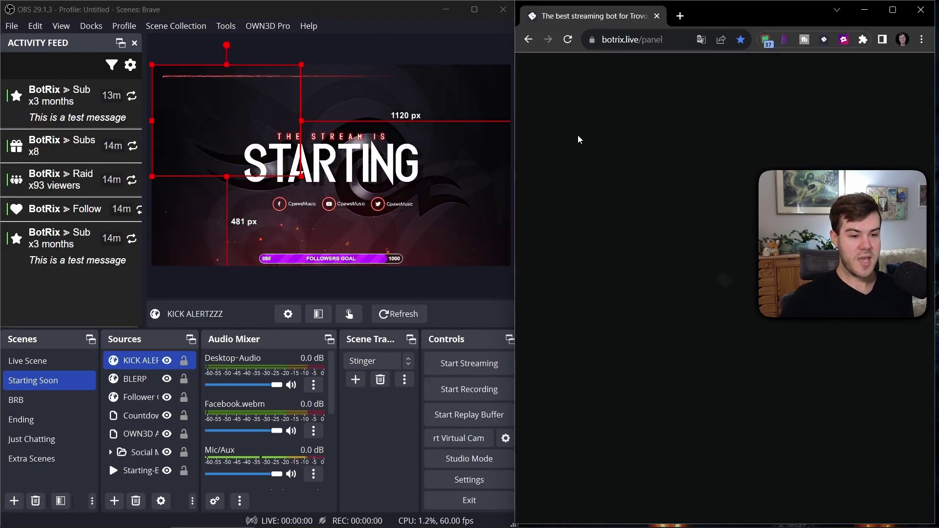
scroll(687, 152, "down", 2)
scroll(705, 205, "up", 2)
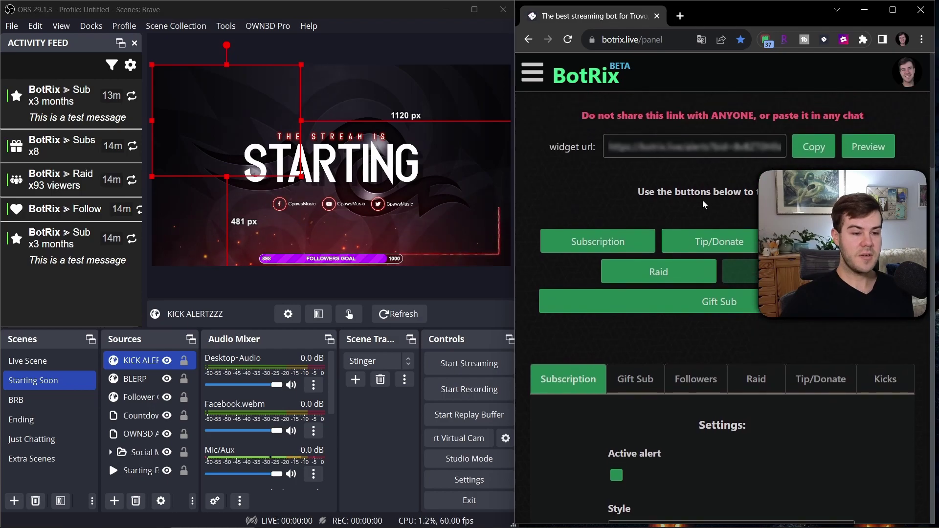
left_click(596, 245)
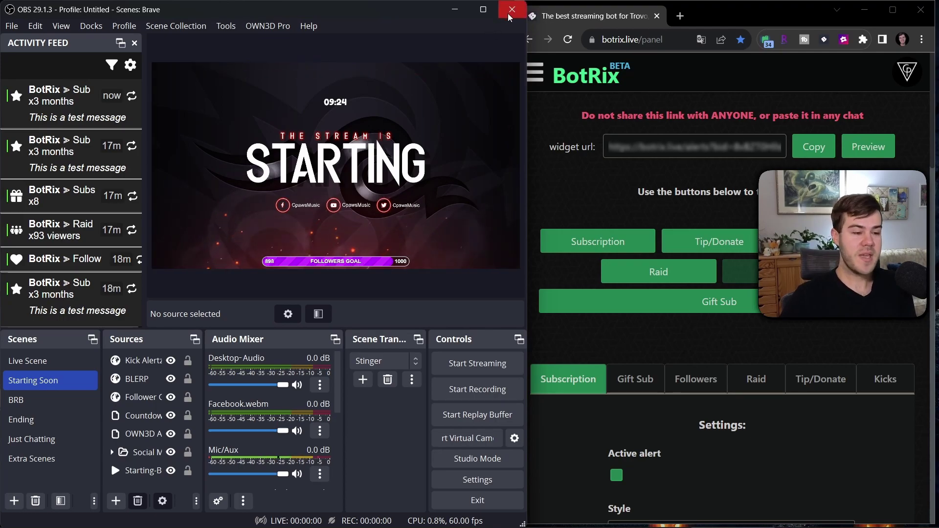
left_click(147, 362)
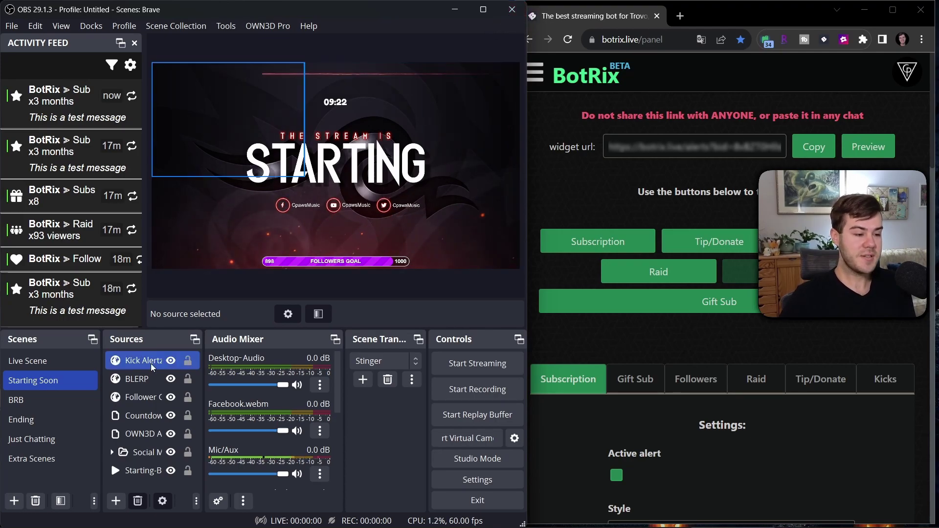
left_click(518, 270)
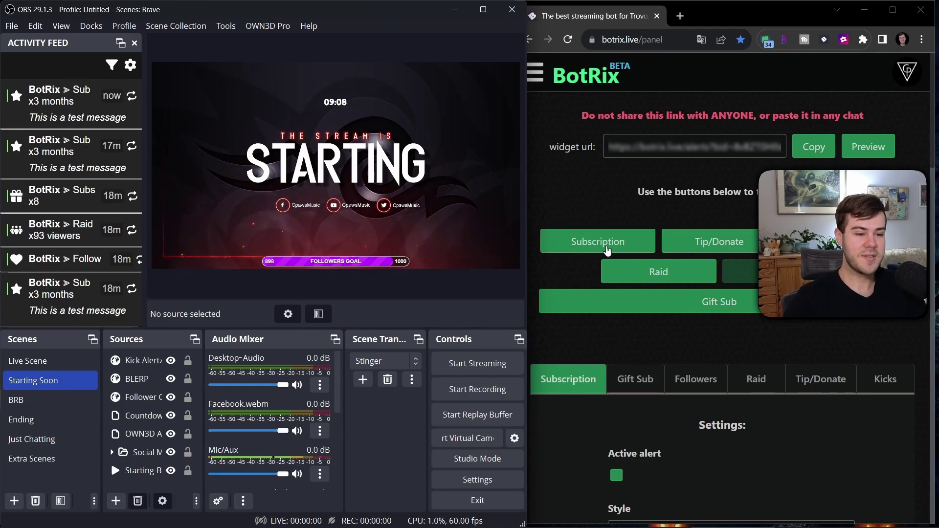
left_click(607, 250)
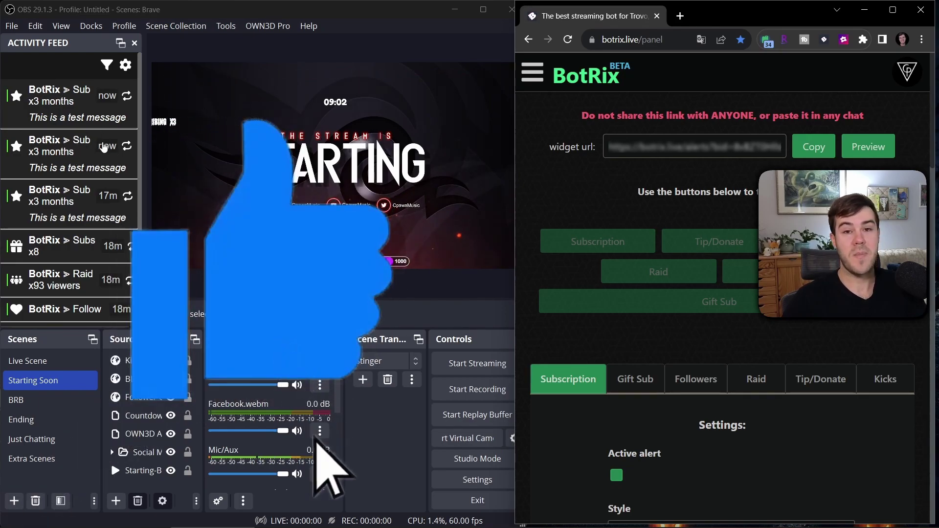
Step: Send a test Follow alert, widen the feed dock, and replay the follow entry
left_click(741, 271)
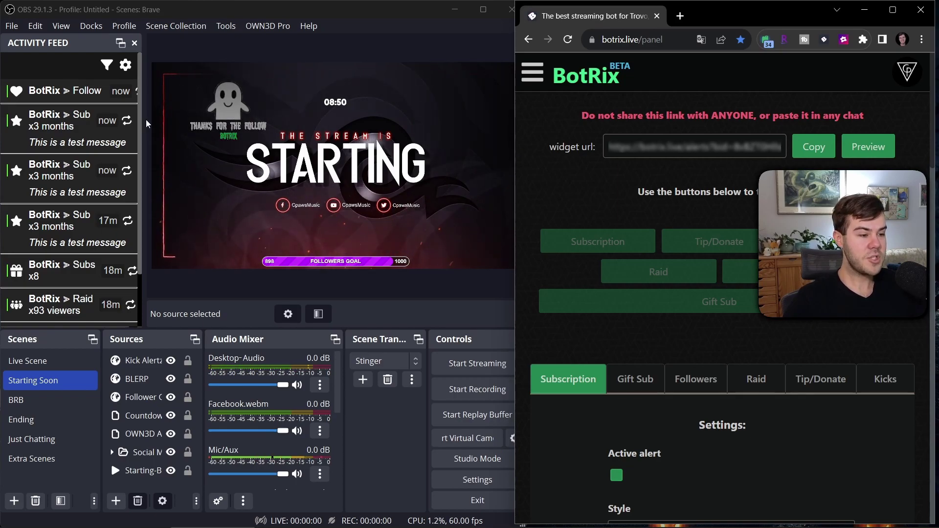
left_click_drag(141, 123, 170, 124)
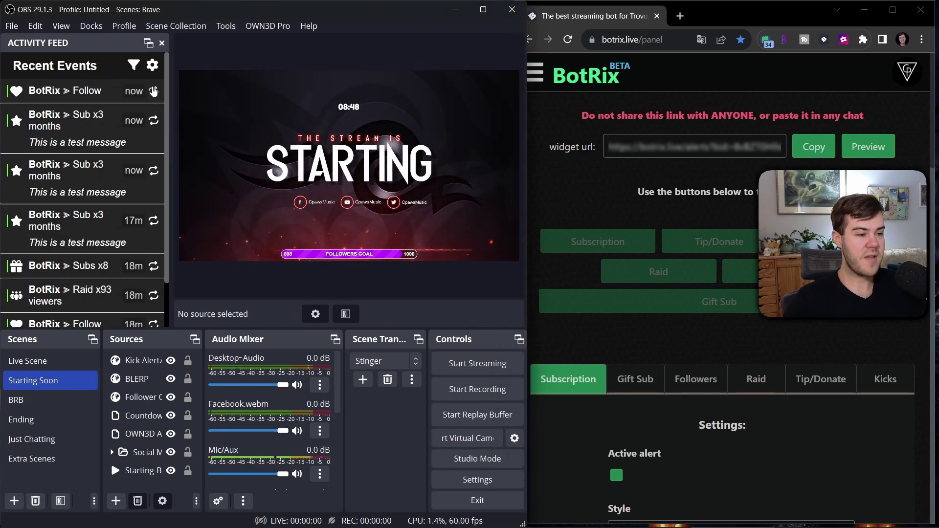
left_click(154, 93)
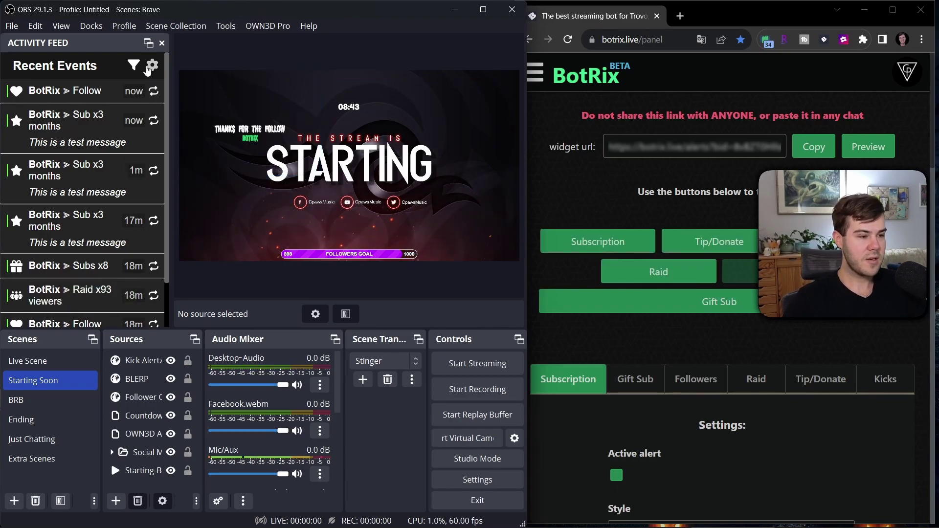
Step: Set the activity feed's Platform Icons display option to Left
left_click(134, 66)
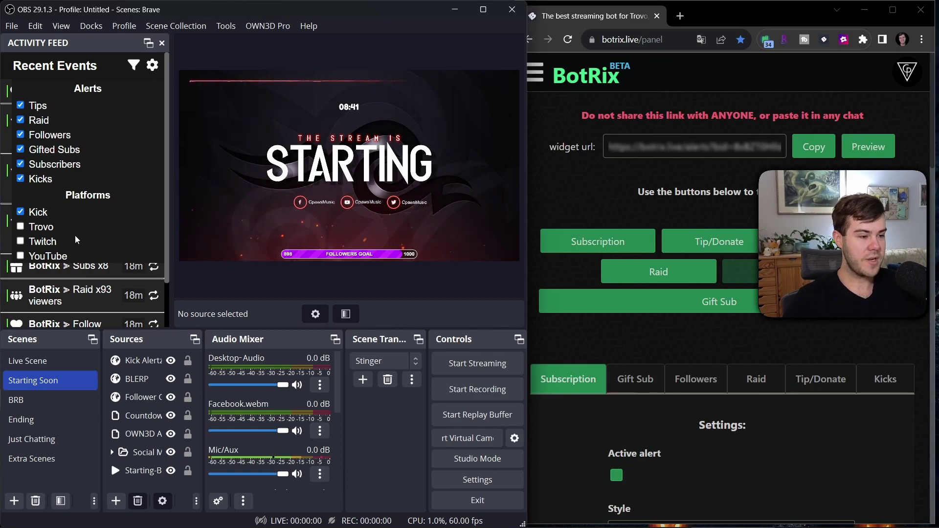
scroll(80, 226, "down", 1)
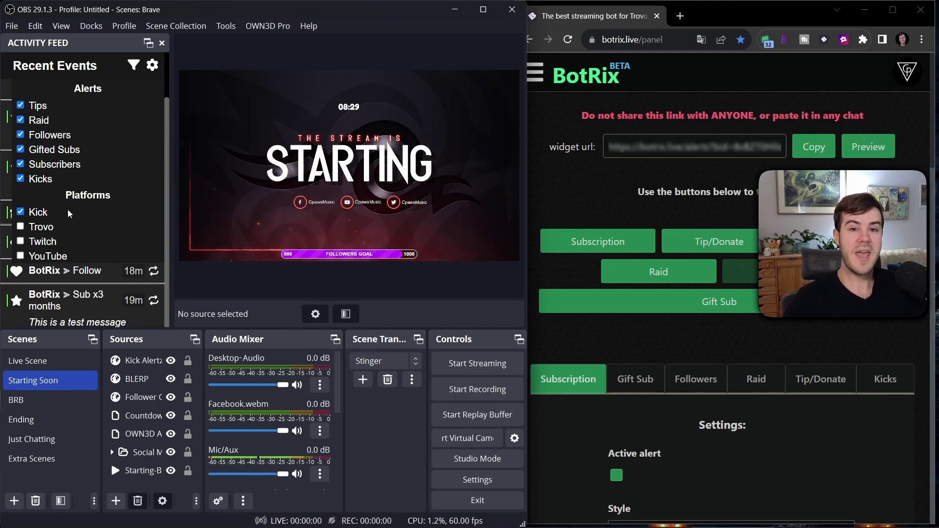
scroll(34, 142, "up", 1)
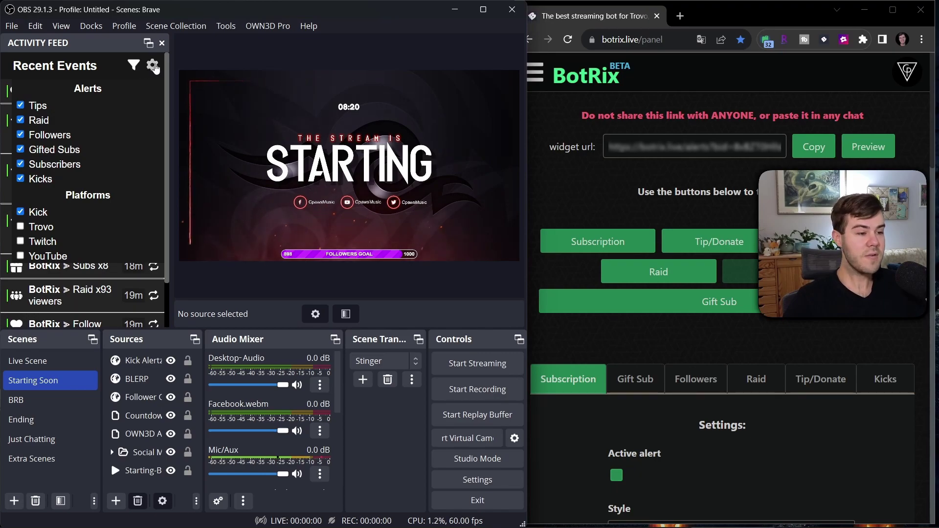
left_click(155, 67)
left_click(22, 120)
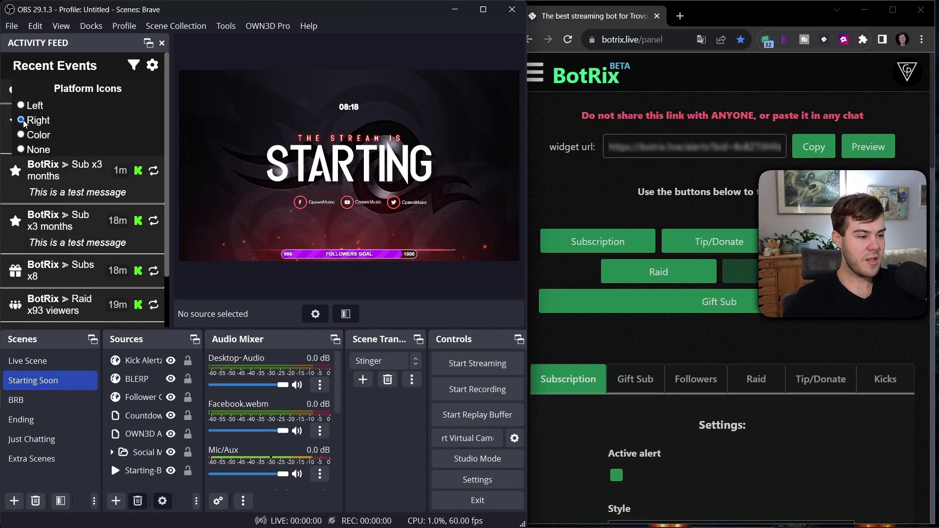
left_click(21, 149)
left_click(21, 106)
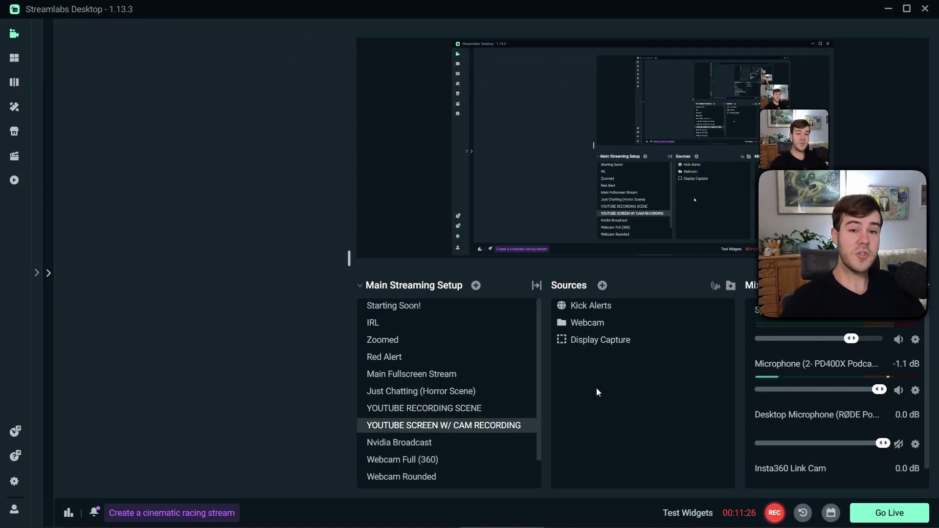
Step: Move the Kick Alerts source, then add a Website panel with the activity feed URL and save the layout
left_click(599, 306)
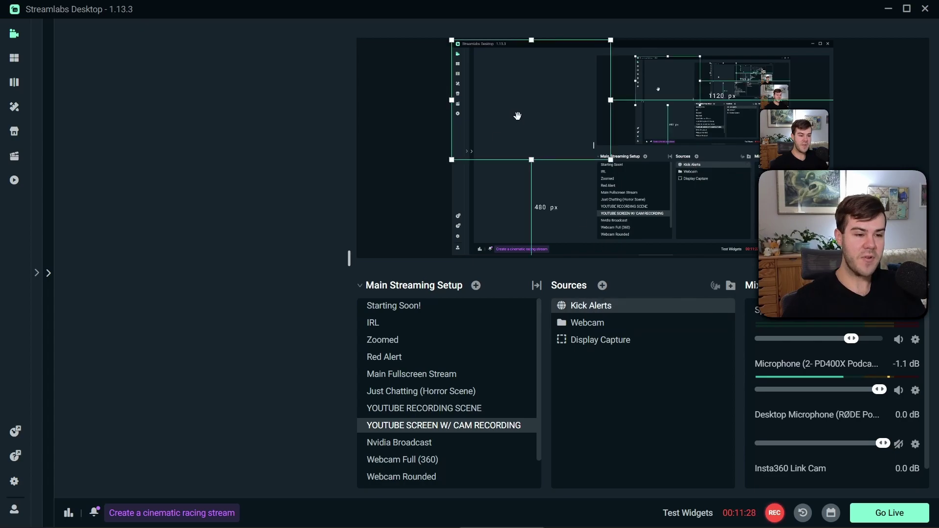
left_click_drag(579, 144, 558, 99)
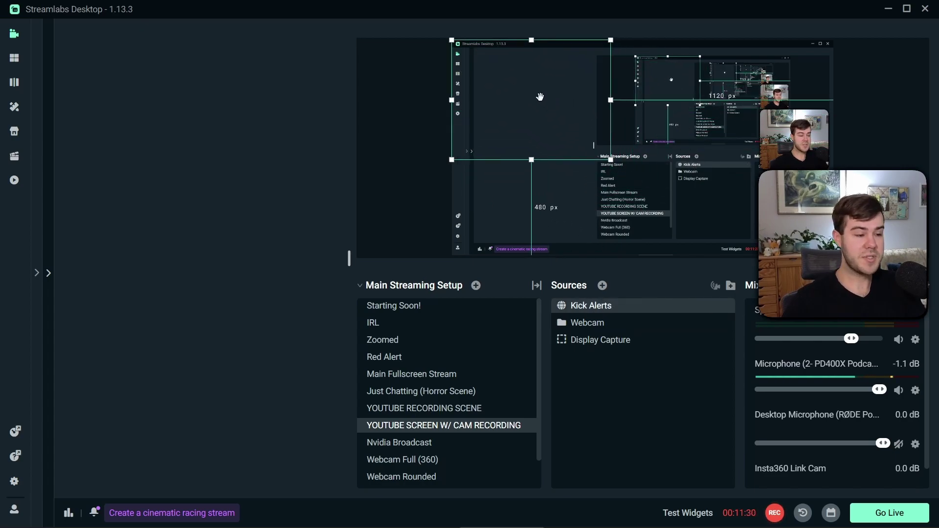
left_click(13, 59)
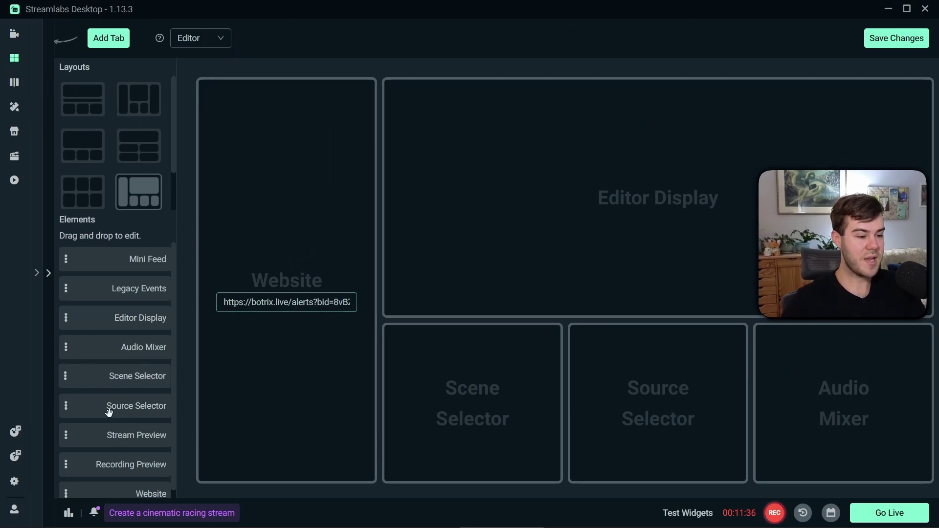
scroll(141, 456, "down", 1)
left_click_drag(149, 486, 287, 279)
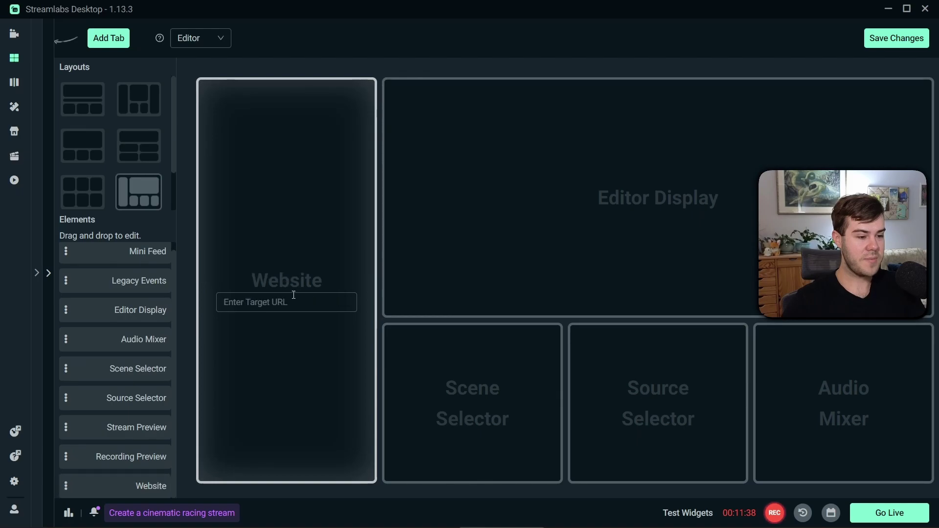
left_click(292, 300)
type("https://botrix.live/widgets/activityfeed/")
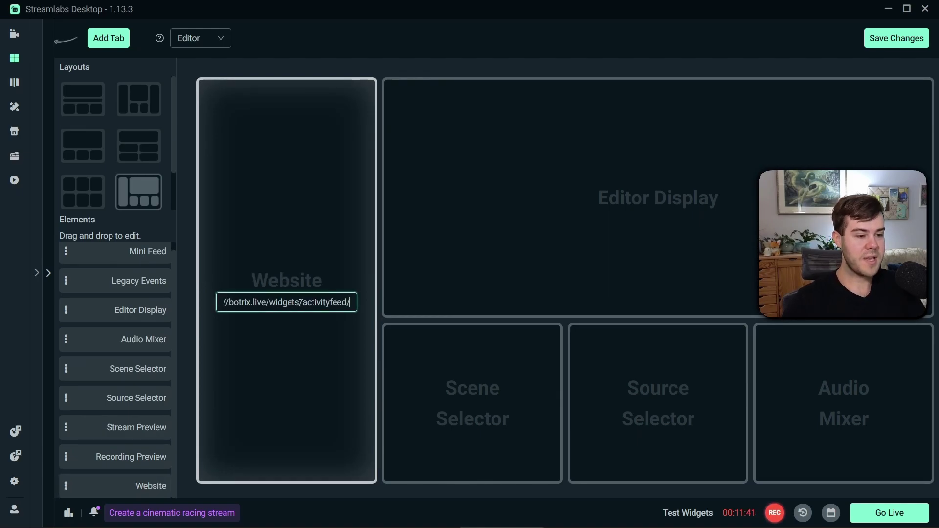
left_click(876, 40)
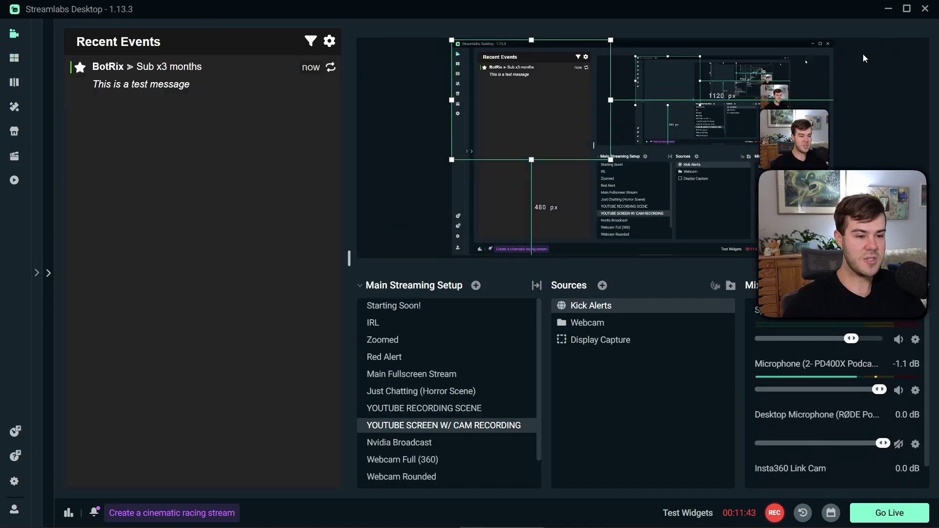